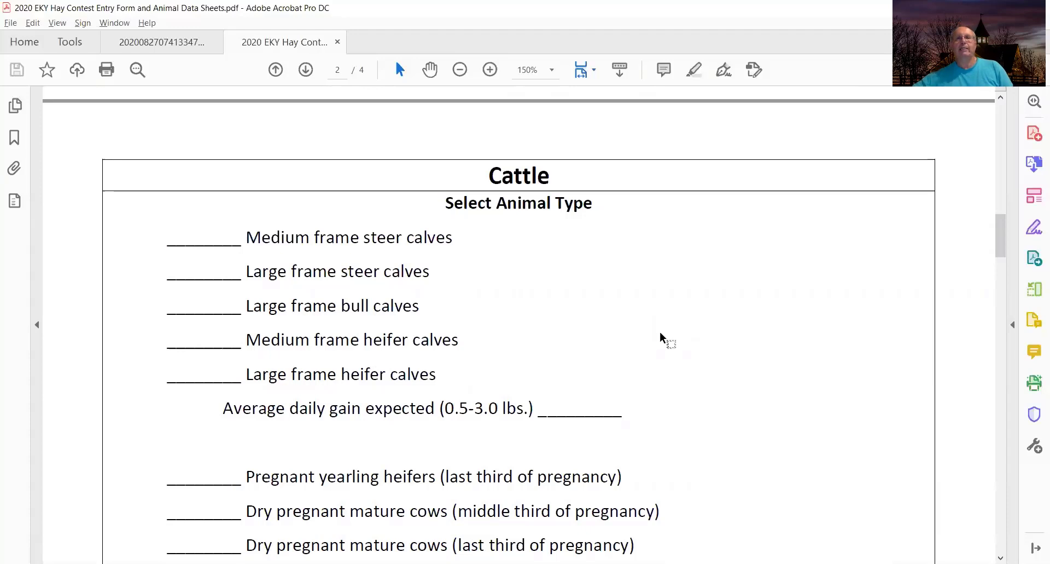
Review the cattle data sheet on page 2, covering animal types, expected daily gain, concentrates and protein supplements
{"action": "scroll", "coordinate": [660, 331], "scroll_direction": "down", "scroll_amount": 2}
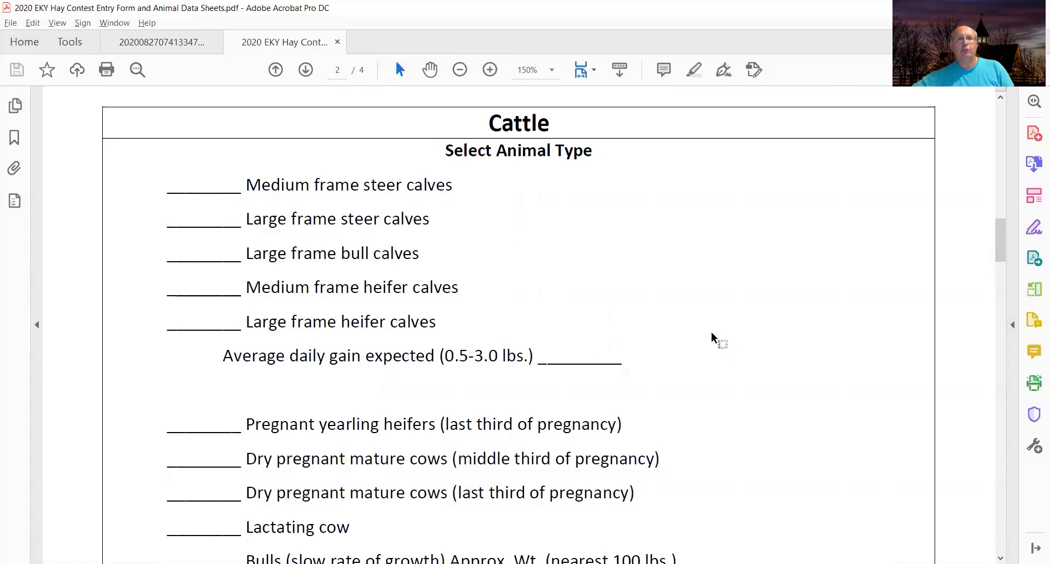
{"action": "scroll", "coordinate": [685, 350], "scroll_direction": "down", "scroll_amount": 4}
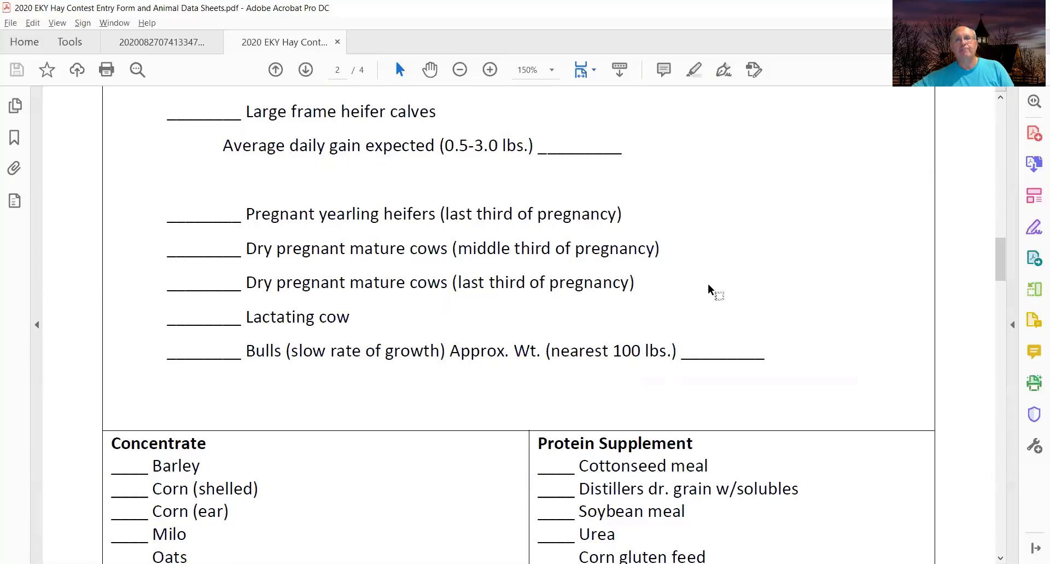
{"action": "scroll", "coordinate": [708, 282], "scroll_direction": "down", "scroll_amount": 4}
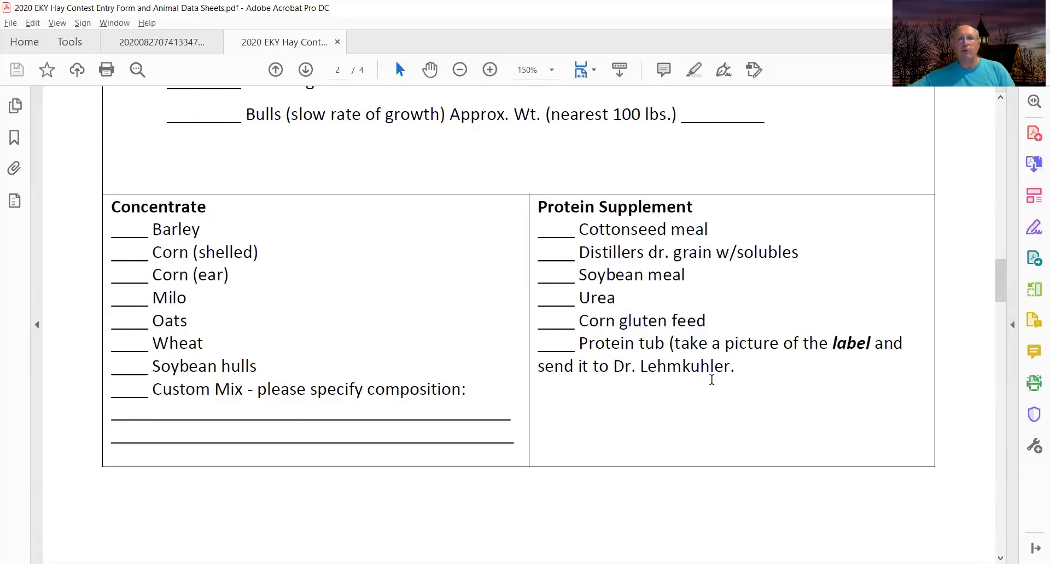
Review the goat data sheet on page 3, covering goat types, body weights, concentrates, protein supplements and pasture access
{"action": "scroll", "coordinate": [712, 379], "scroll_direction": "down", "scroll_amount": 10}
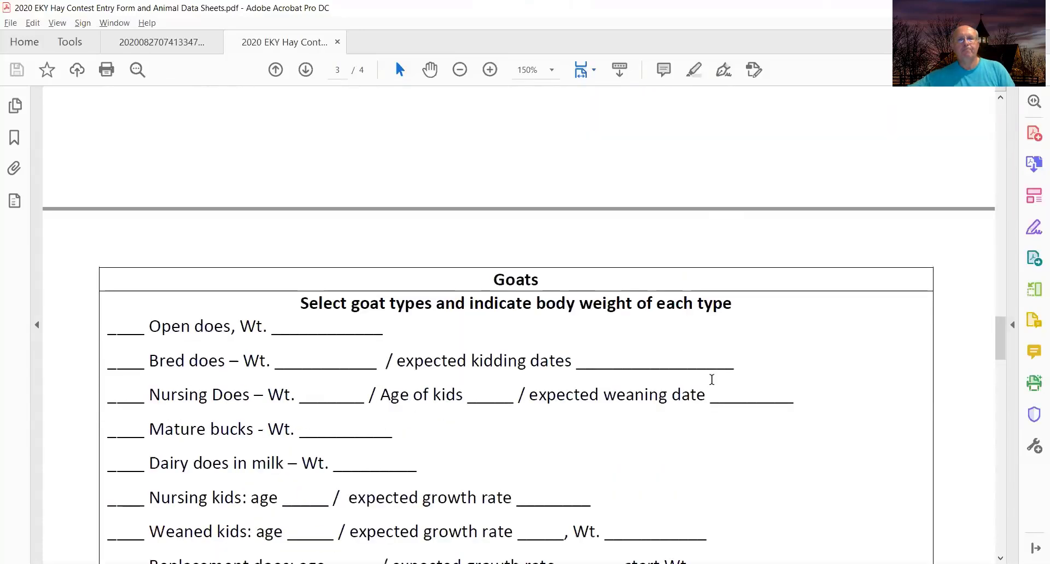
{"action": "scroll", "coordinate": [712, 379], "scroll_direction": "down", "scroll_amount": 3}
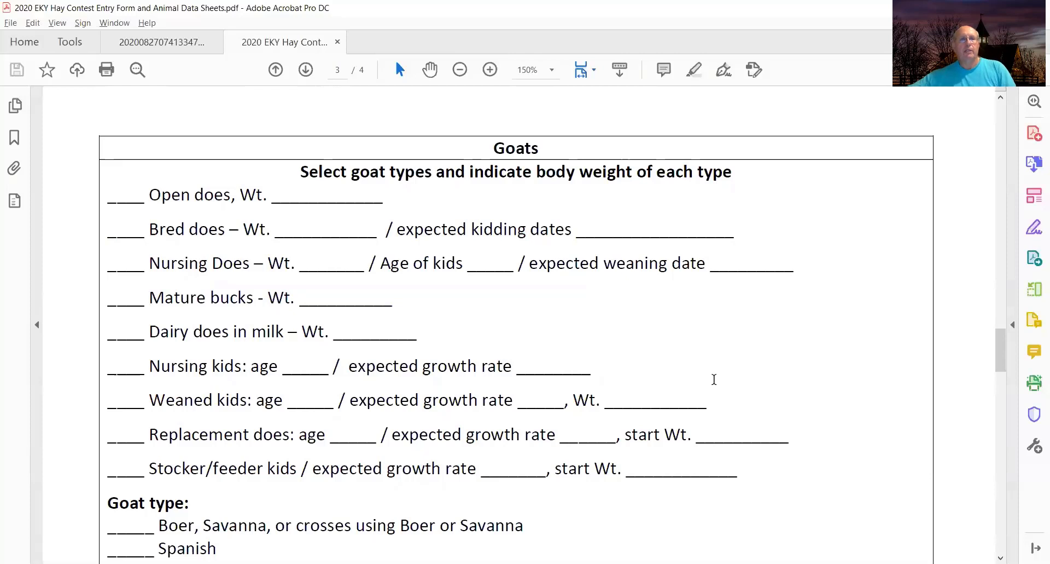
{"action": "scroll", "coordinate": [714, 379], "scroll_direction": "down", "scroll_amount": 2}
{"action": "scroll", "coordinate": [714, 380], "scroll_direction": "down", "scroll_amount": 1}
{"action": "scroll", "coordinate": [714, 379], "scroll_direction": "up", "scroll_amount": 1}
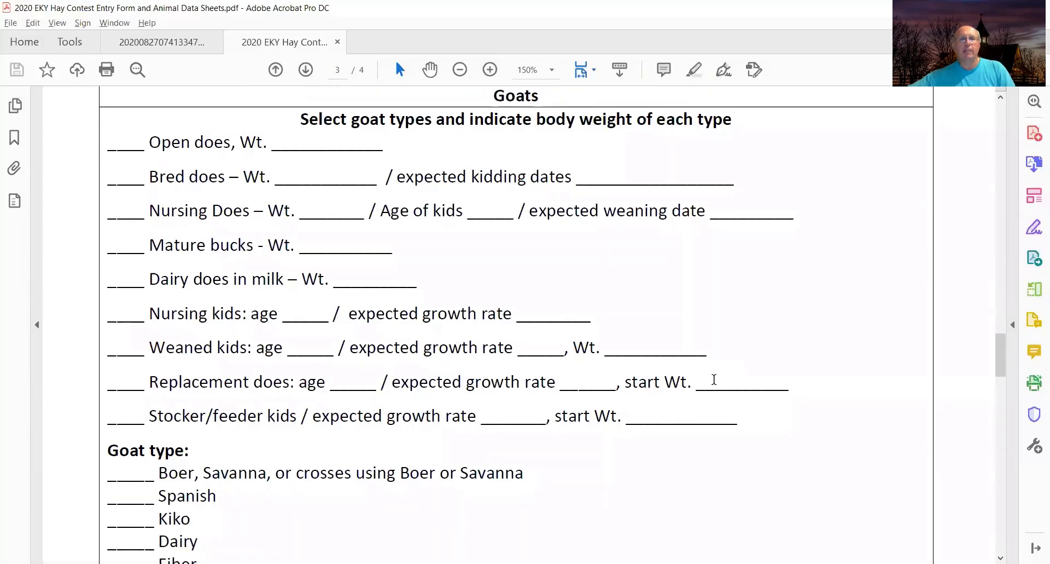
{"action": "scroll", "coordinate": [714, 380], "scroll_direction": "down", "scroll_amount": 6}
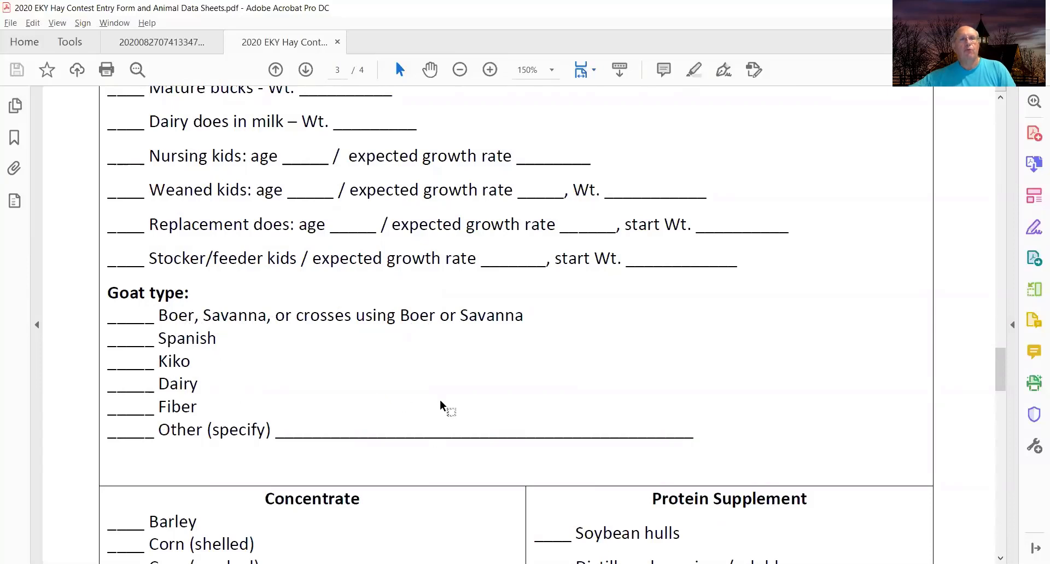
{"action": "scroll", "coordinate": [439, 401], "scroll_direction": "down", "scroll_amount": 3}
{"action": "scroll", "coordinate": [440, 402], "scroll_direction": "down", "scroll_amount": 3}
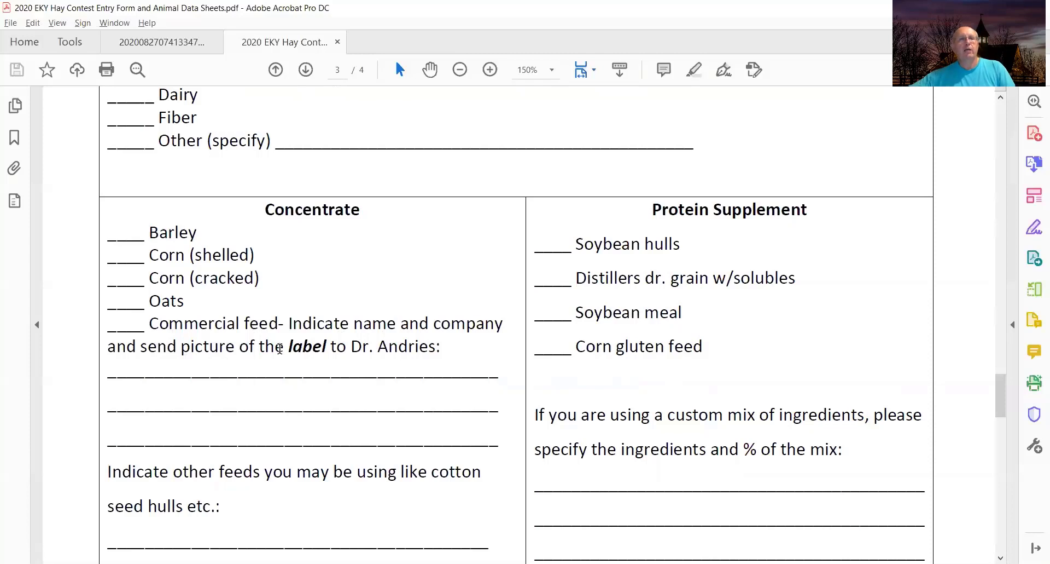
{"action": "scroll", "coordinate": [377, 471], "scroll_direction": "down", "scroll_amount": 5}
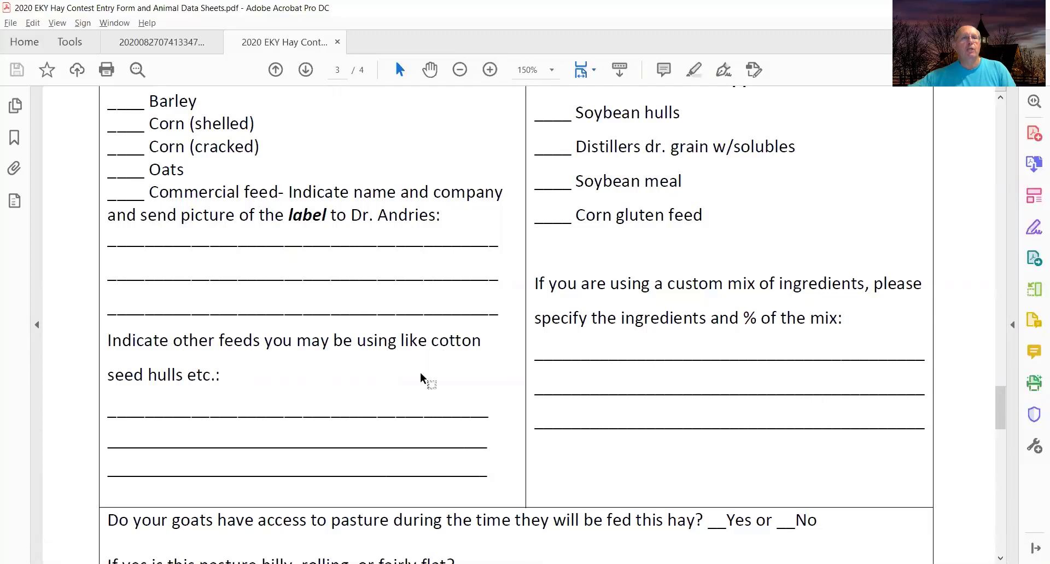
{"action": "scroll", "coordinate": [235, 401], "scroll_direction": "down", "scroll_amount": 1}
{"action": "scroll", "coordinate": [235, 401], "scroll_direction": "up", "scroll_amount": 6}
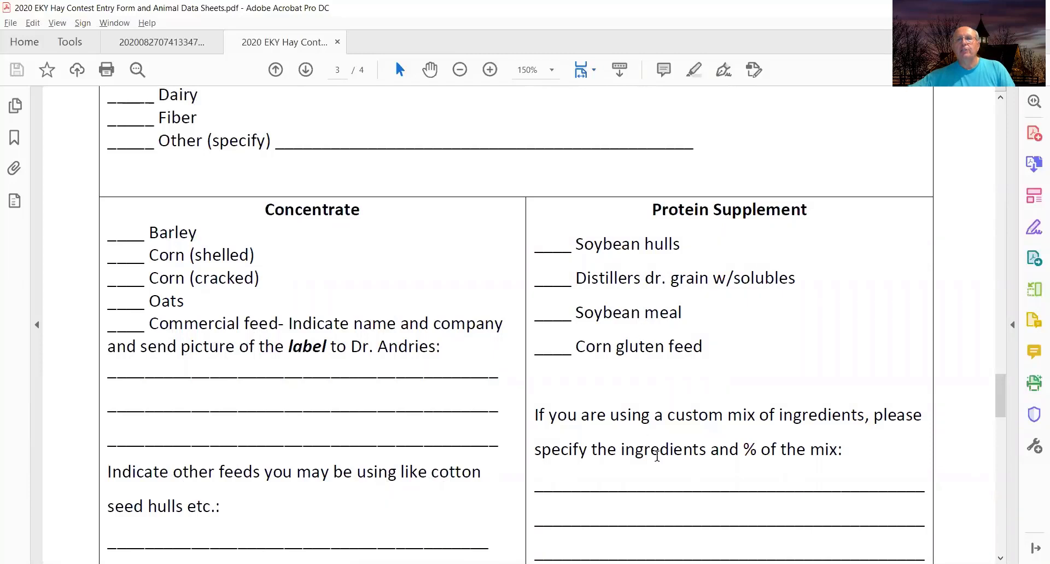
{"action": "scroll", "coordinate": [662, 452], "scroll_direction": "down", "scroll_amount": 2}
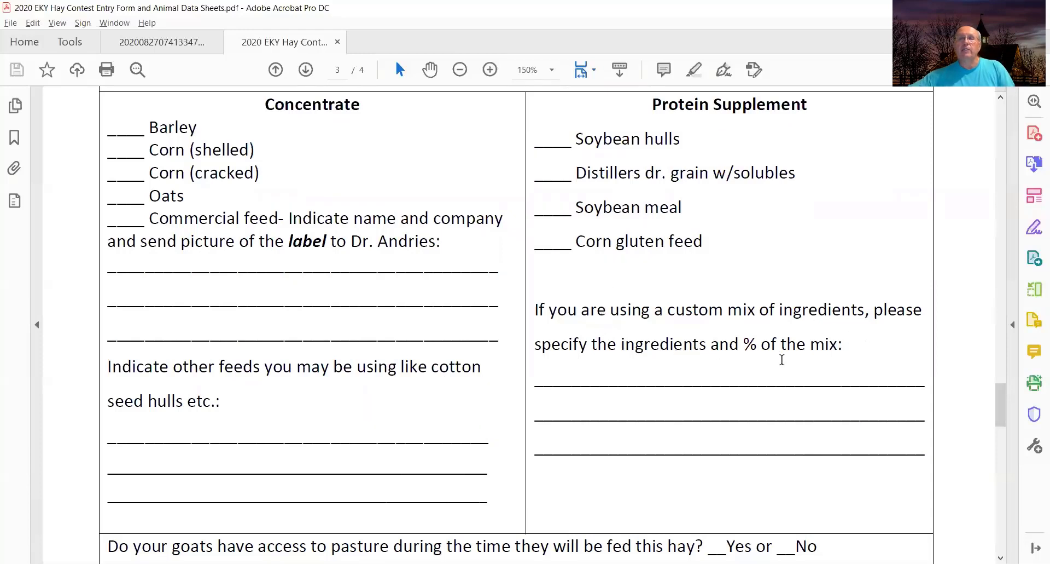
{"action": "scroll", "coordinate": [775, 403], "scroll_direction": "down", "scroll_amount": 3}
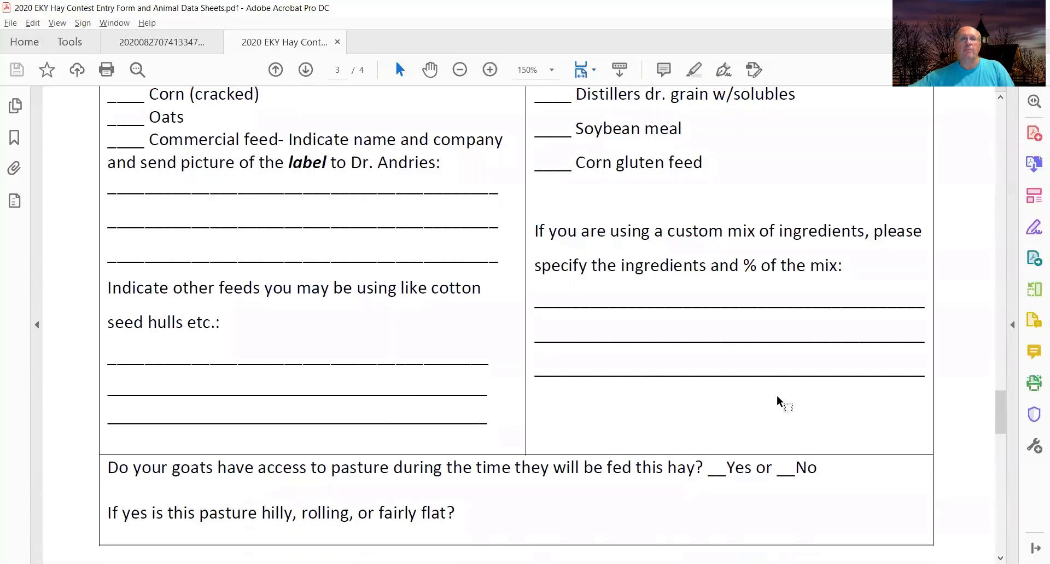
{"action": "scroll", "coordinate": [777, 394], "scroll_direction": "down", "scroll_amount": 2}
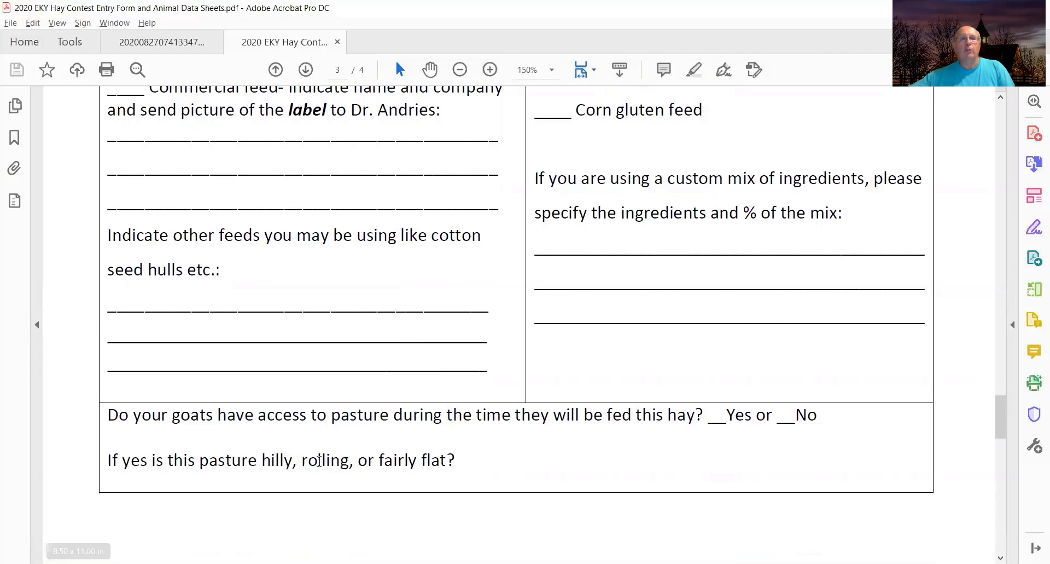
Review the horse ration balancing sheet on page 4, covering horse activity, breeding and growing horses, concentrates and other feeds
{"action": "scroll", "coordinate": [398, 454], "scroll_direction": "down", "scroll_amount": 5}
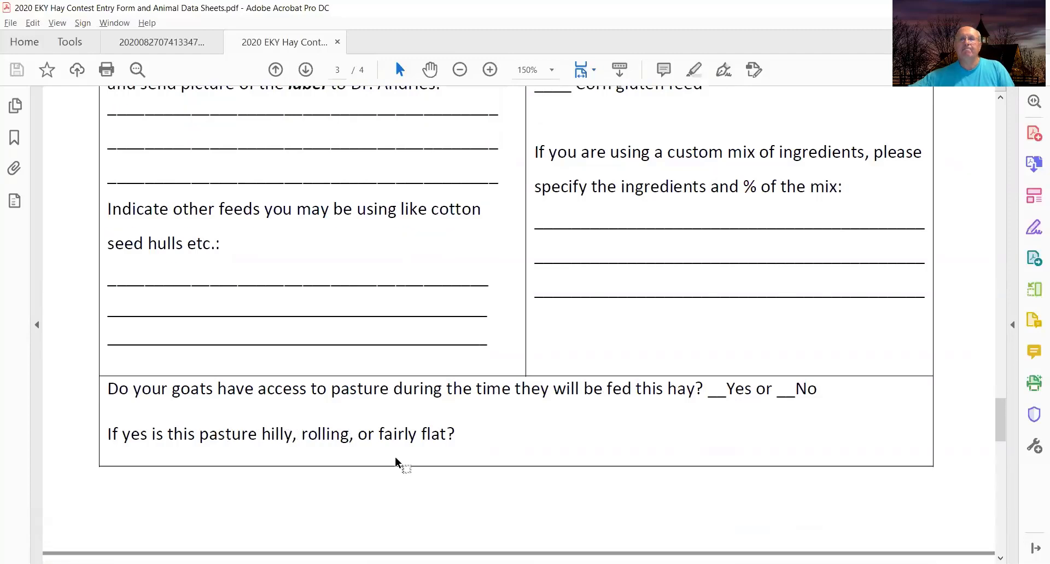
{"action": "scroll", "coordinate": [400, 449], "scroll_direction": "down", "scroll_amount": 4}
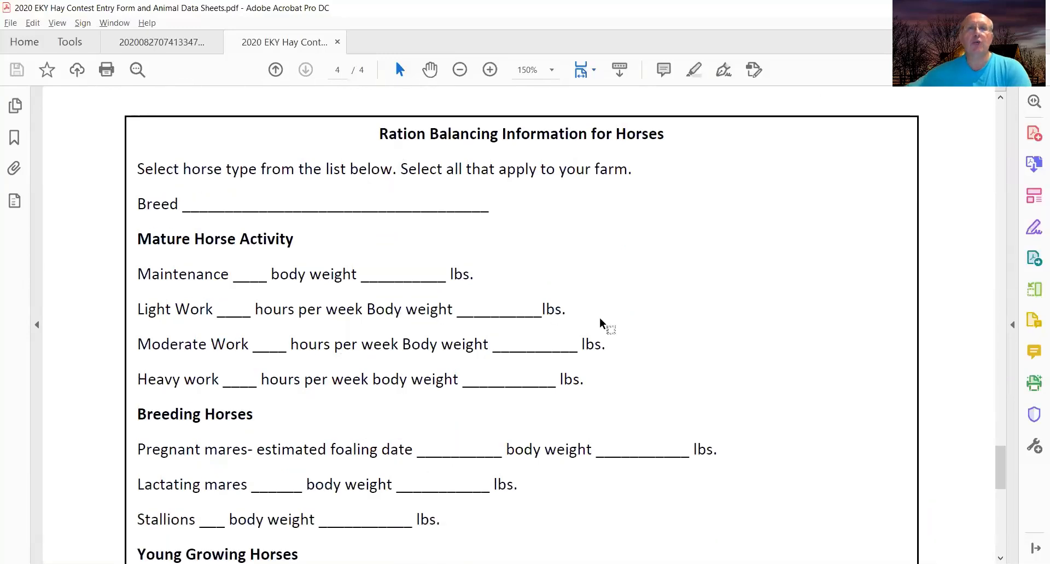
{"action": "scroll", "coordinate": [698, 331], "scroll_direction": "down", "scroll_amount": 1}
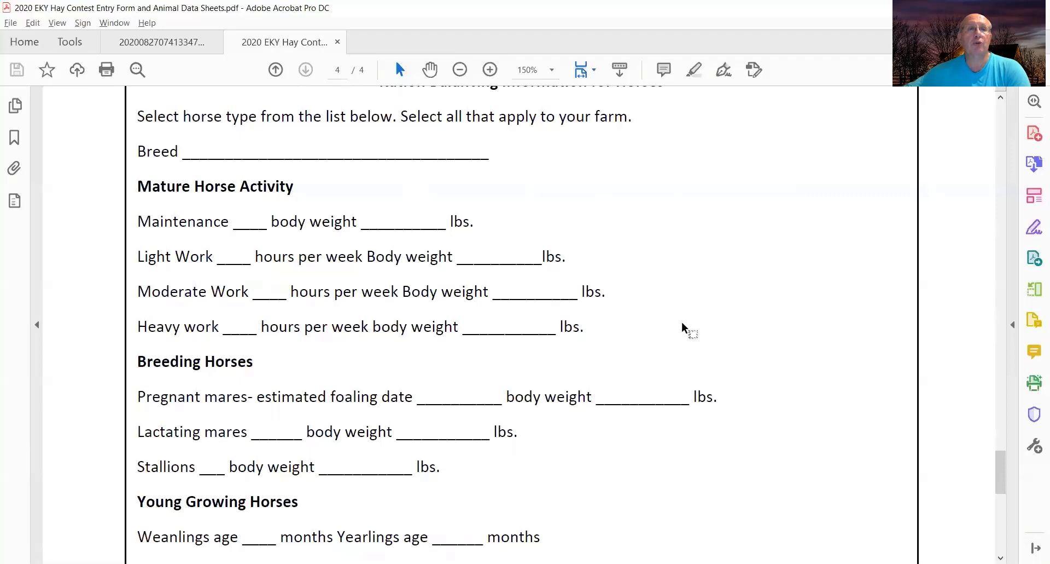
{"action": "scroll", "coordinate": [730, 350], "scroll_direction": "down", "scroll_amount": 4}
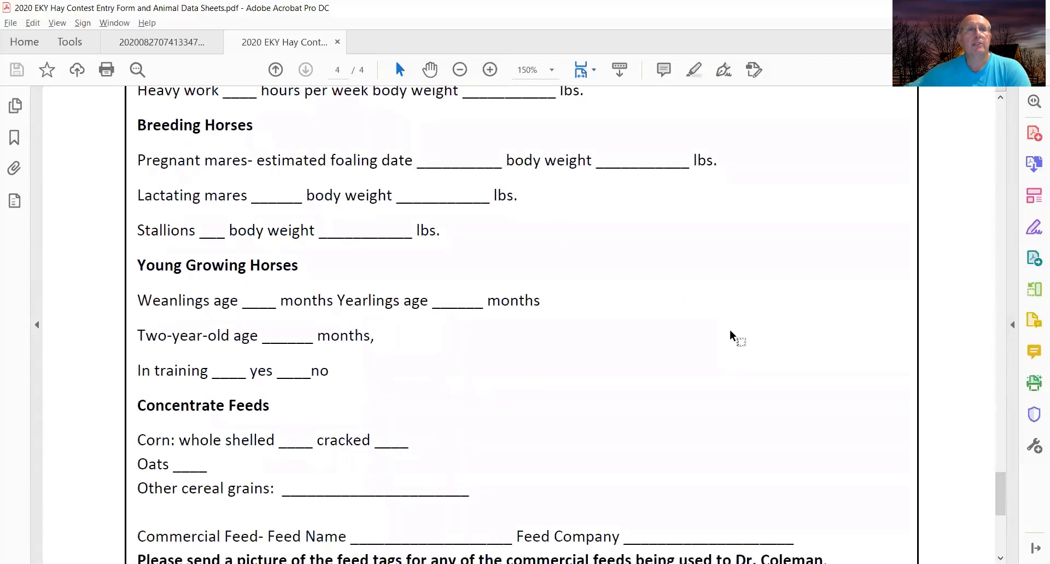
{"action": "scroll", "coordinate": [547, 342], "scroll_direction": "down", "scroll_amount": 1}
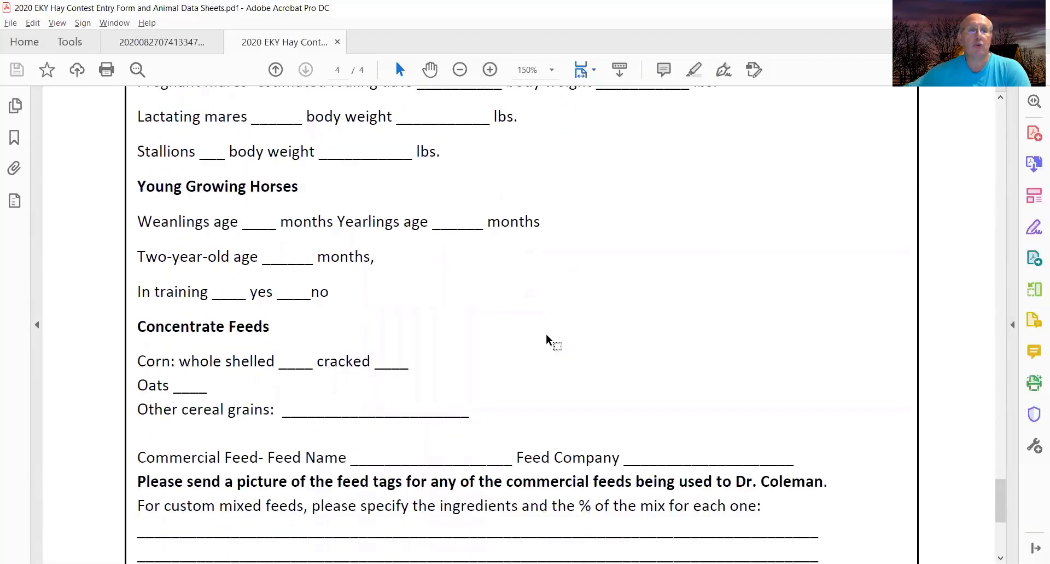
{"action": "scroll", "coordinate": [548, 338], "scroll_direction": "down", "scroll_amount": 1}
{"action": "scroll", "coordinate": [546, 334], "scroll_direction": "down", "scroll_amount": 1}
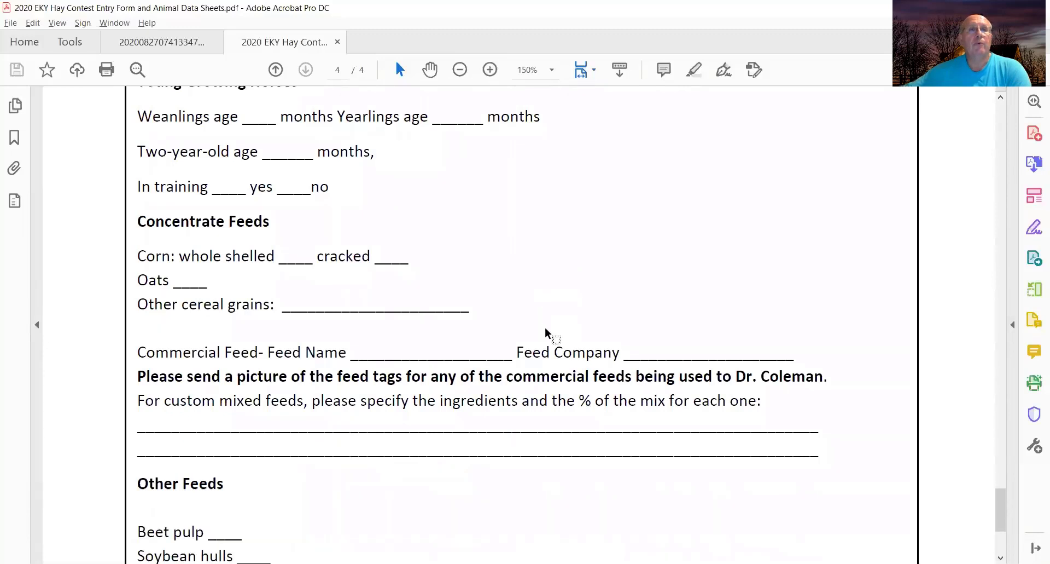
{"action": "scroll", "coordinate": [547, 334], "scroll_direction": "up", "scroll_amount": 1}
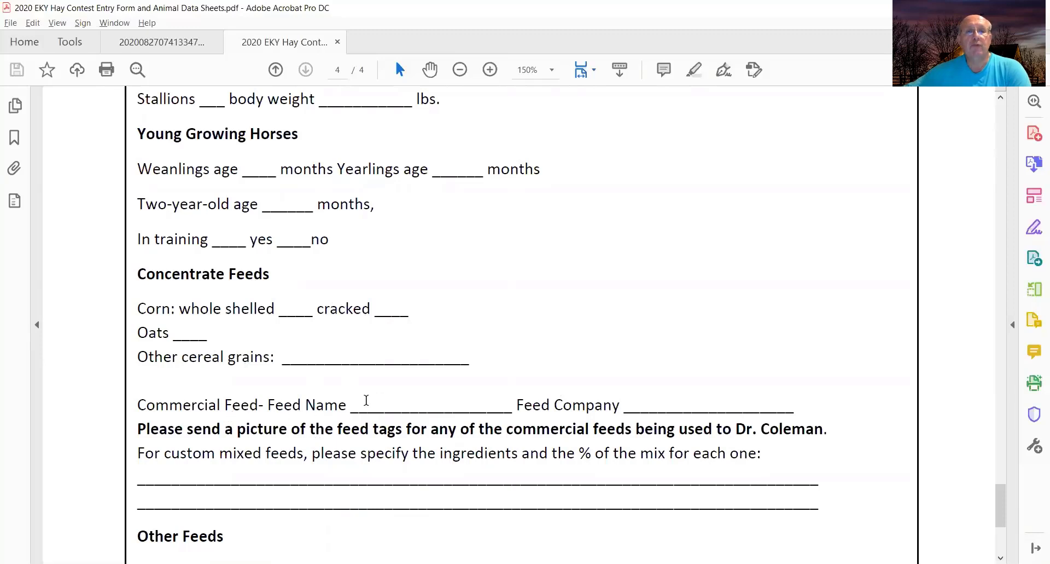
{"action": "scroll", "coordinate": [321, 407], "scroll_direction": "down", "scroll_amount": 3}
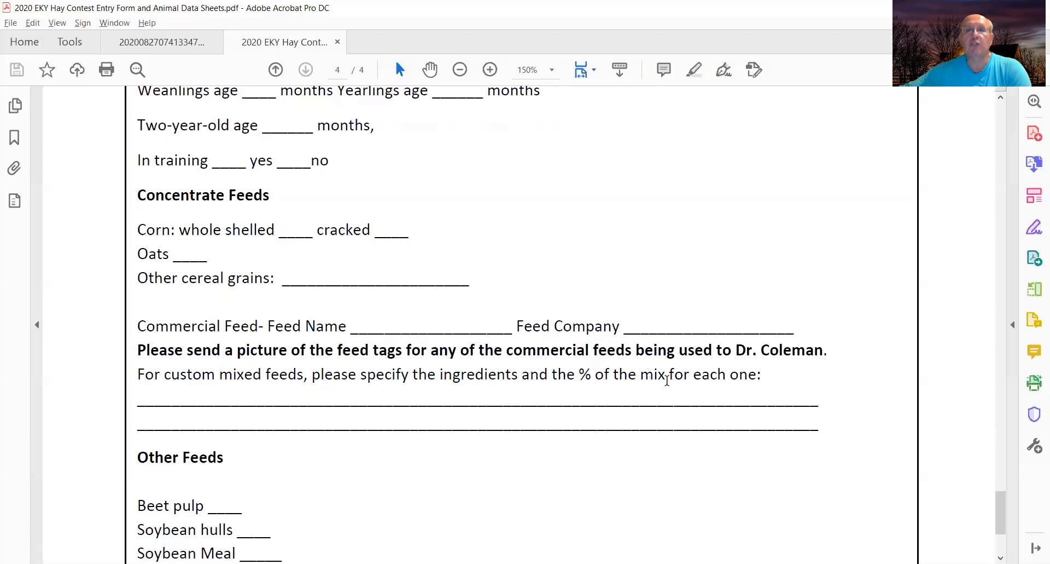
{"action": "scroll", "coordinate": [658, 393], "scroll_direction": "down", "scroll_amount": 3}
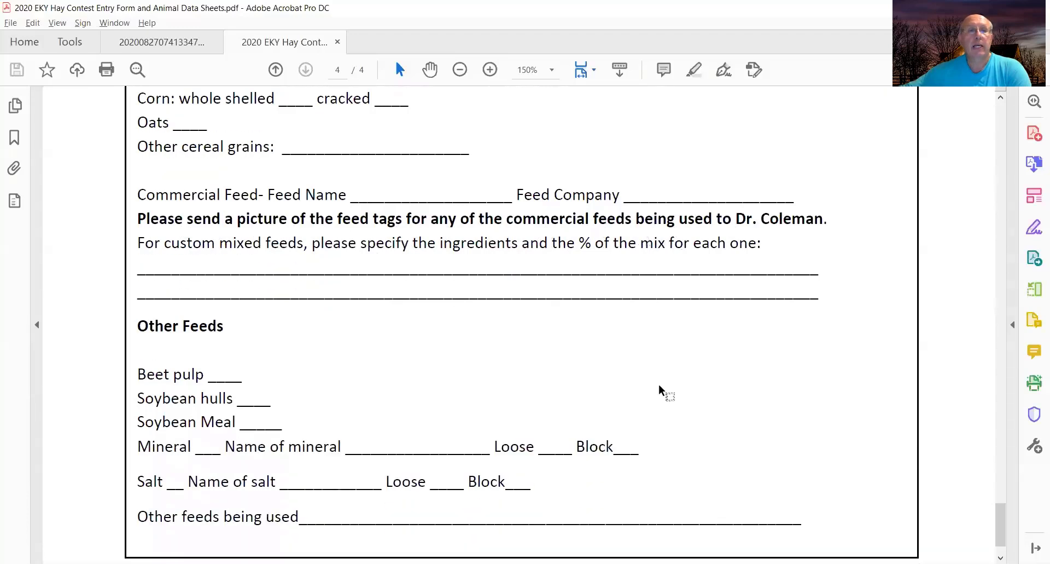
{"action": "scroll", "coordinate": [660, 390], "scroll_direction": "down", "scroll_amount": 1}
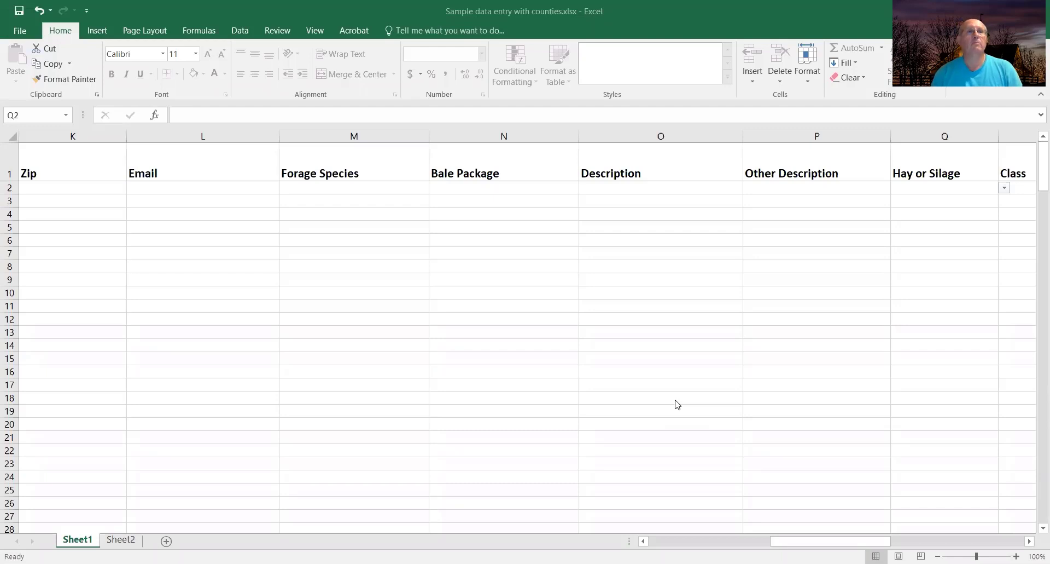
In the Excel workbook "Sample data entry with counties.xlsx", return to the first data cell, A2, on Sheet1
{"action": "key", "text": "Left"}
{"action": "key", "text": "Left"}
{"action": "key", "text": "Left"}
{"action": "key", "text": "Left"}
{"action": "key", "text": "Left"}
{"action": "key", "text": "Left"}
{"action": "key", "text": "Left"}
{"action": "key", "text": "Left"}
{"action": "key", "text": "Left"}
{"action": "key", "text": "Left"}
{"action": "key", "text": "Left"}
{"action": "key", "text": "Left"}
{"action": "key", "text": "Left"}
{"action": "key", "text": "Left"}
{"action": "key", "text": "Left"}
{"action": "key", "text": "Left"}
{"action": "key", "text": "Left"}
{"action": "key", "text": "Left"}
{"action": "key", "text": "Left"}
{"action": "key", "text": "Left"}
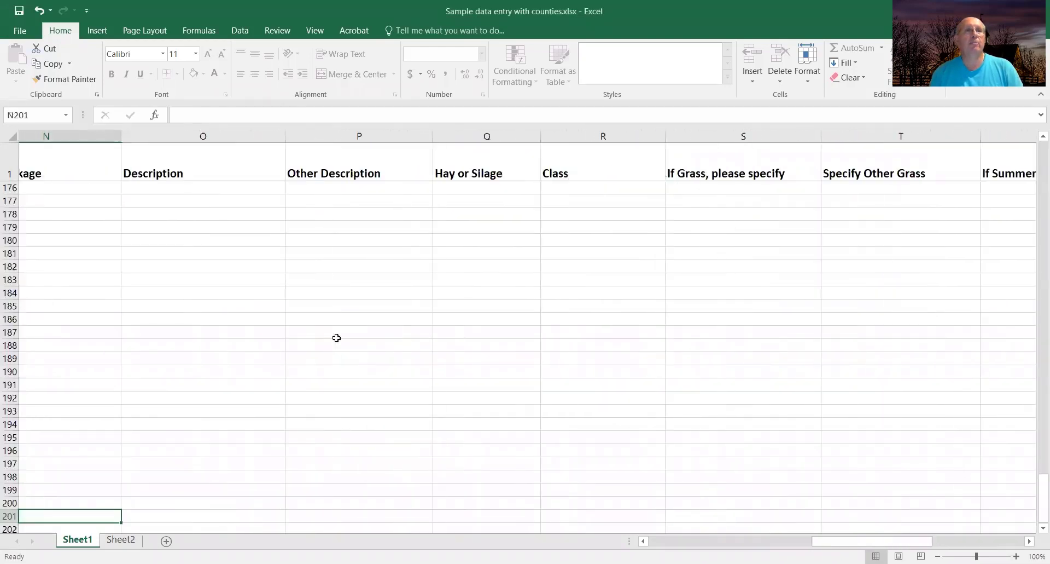
{"action": "key", "text": "Left"}
{"action": "key", "text": "Left"}
{"action": "key", "text": "Left"}
{"action": "key", "text": "Left"}
{"action": "key", "text": "Left"}
{"action": "key", "text": "Left"}
{"action": "key", "text": "ctrl+Home"}
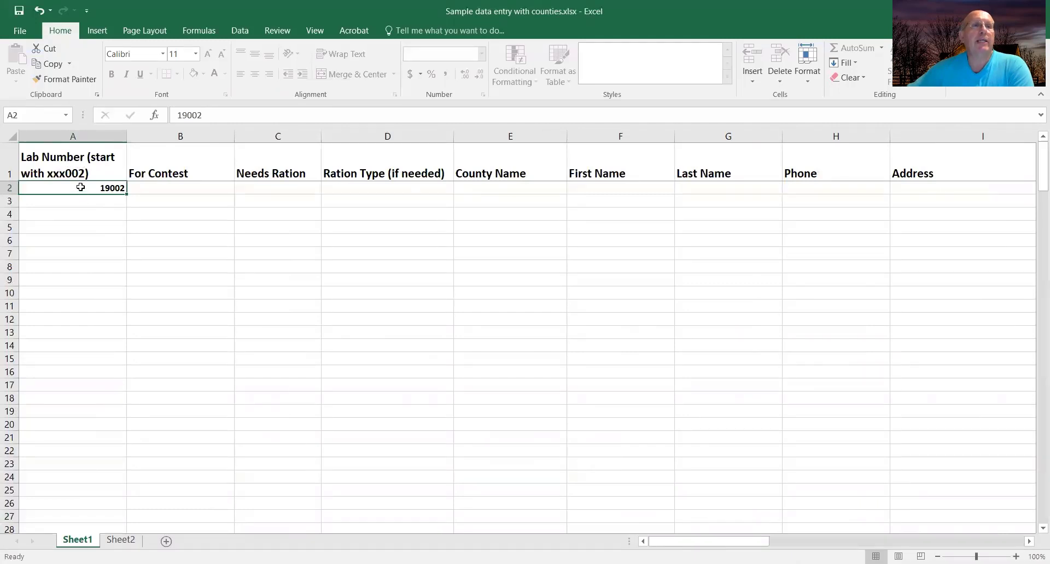
Set For Contest to Yes for the first sample in row 2
{"action": "left_click", "coordinate": [207, 308]}
{"action": "left_click", "coordinate": [157, 188]}
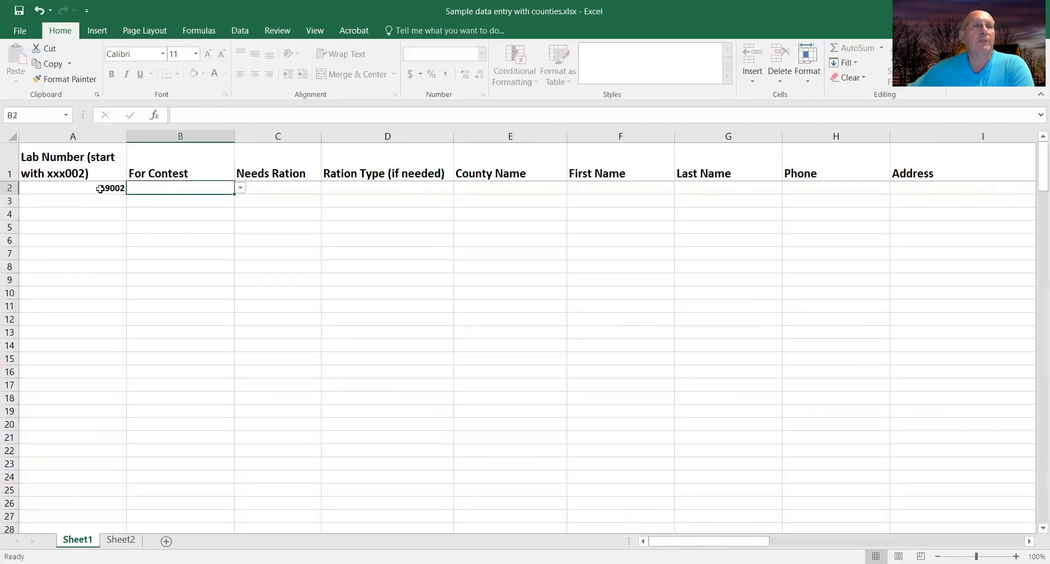
{"action": "left_click", "coordinate": [101, 188]}
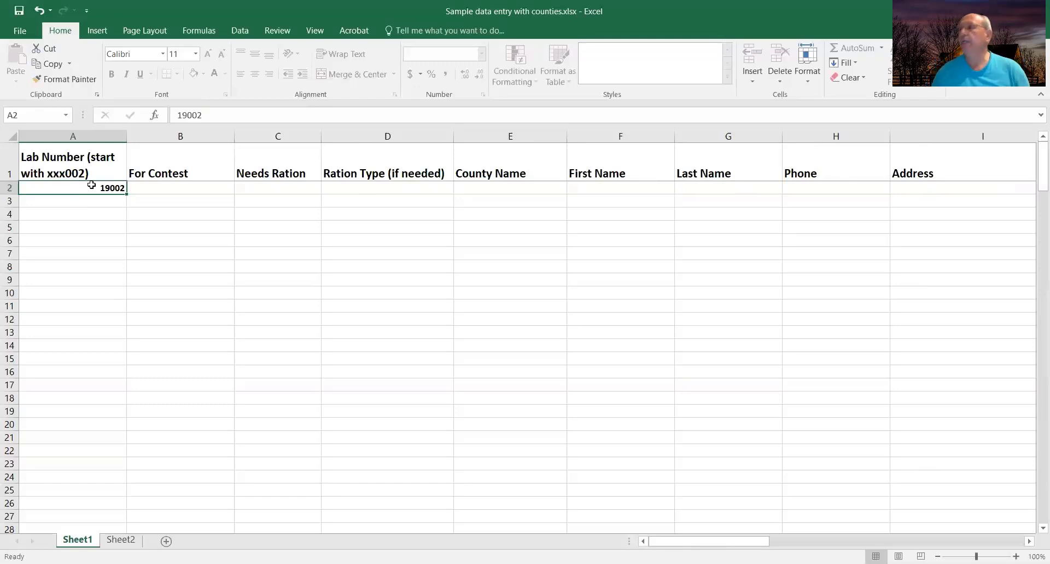
{"action": "key", "text": "Tab"}
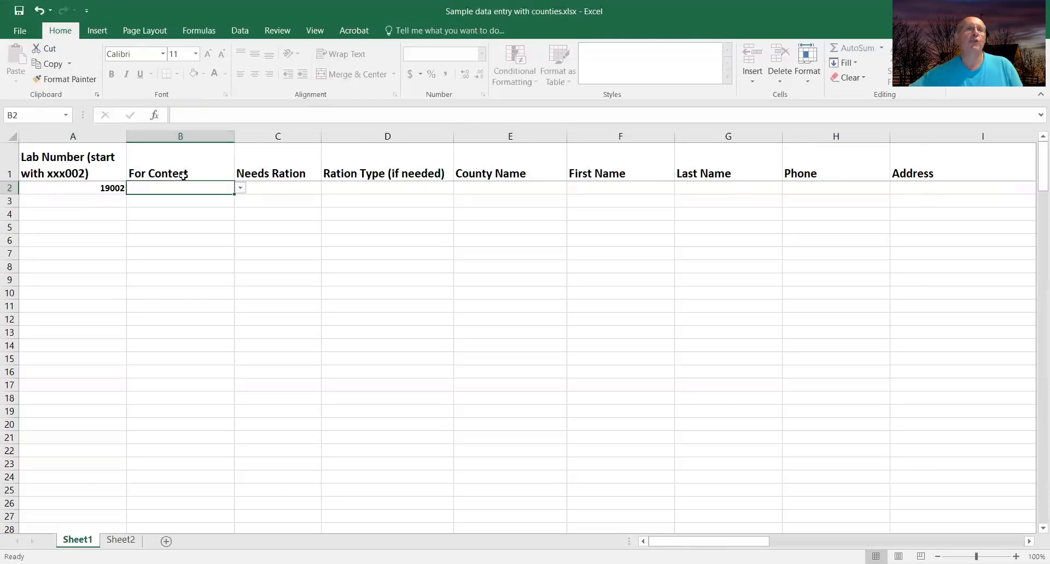
{"action": "left_click", "coordinate": [241, 188]}
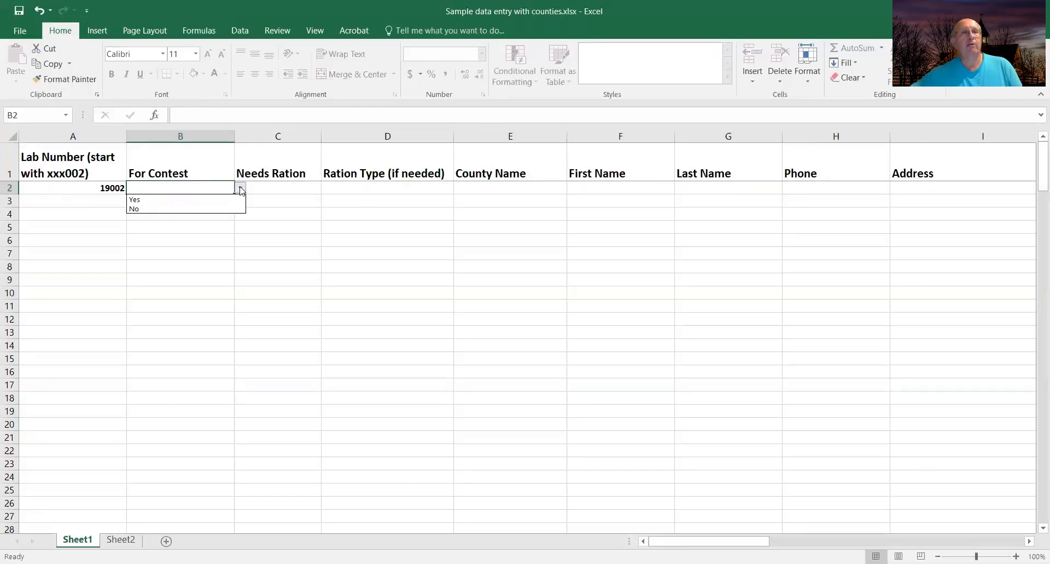
{"action": "left_click", "coordinate": [164, 200]}
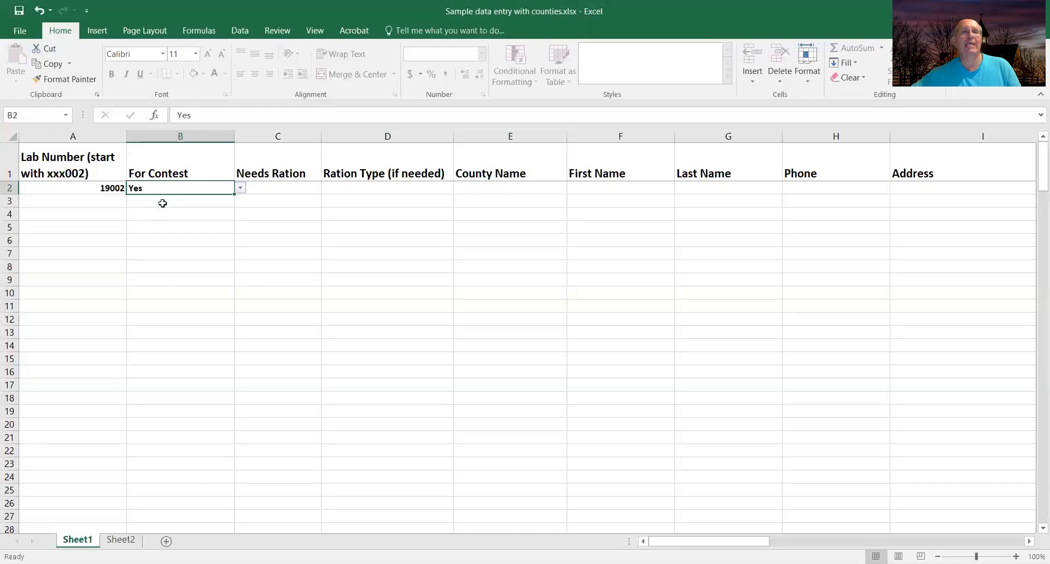
Set Needs Ration to Yes for the sample in row 2
{"action": "left_click", "coordinate": [270, 184]}
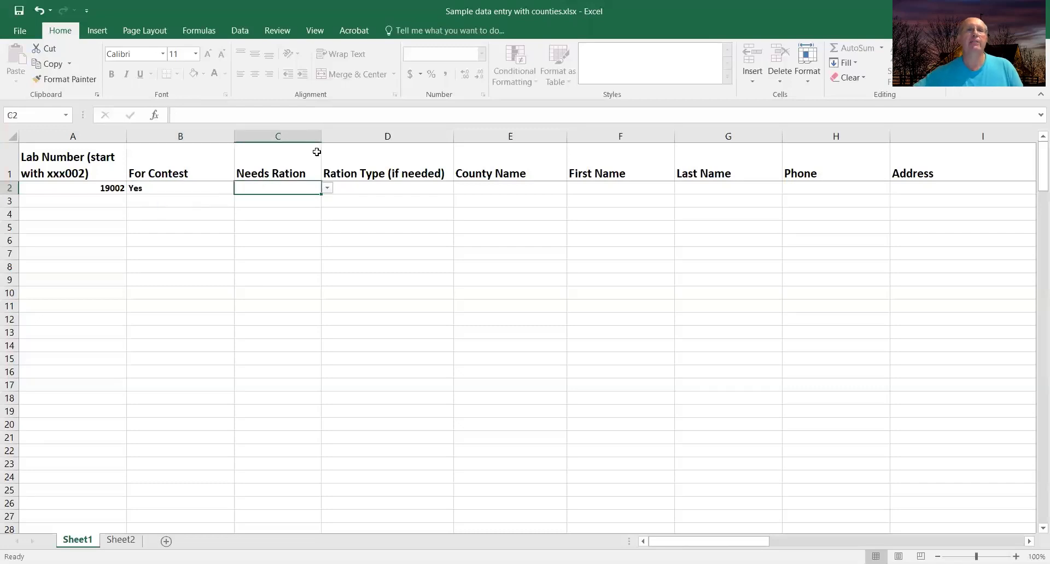
{"action": "left_click", "coordinate": [328, 189]}
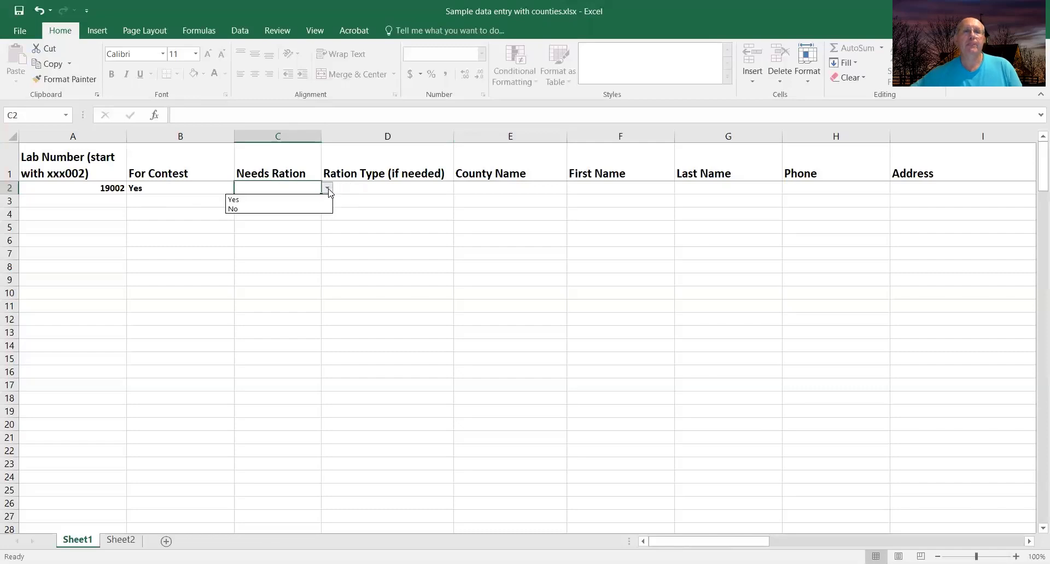
{"action": "left_click", "coordinate": [285, 202]}
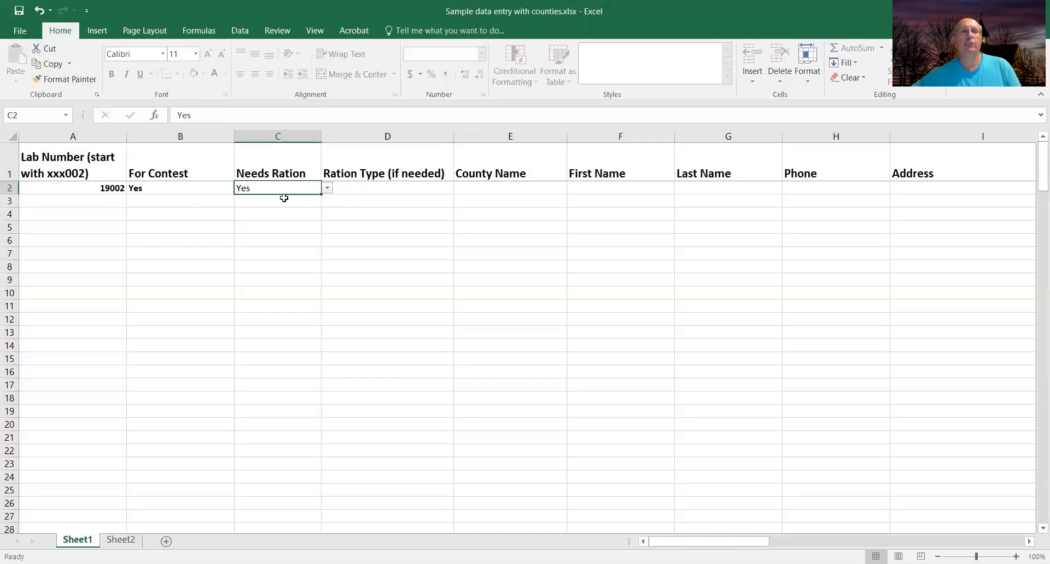
Set Ration Type to Beef for the sample in row 2
{"action": "left_click", "coordinate": [366, 188]}
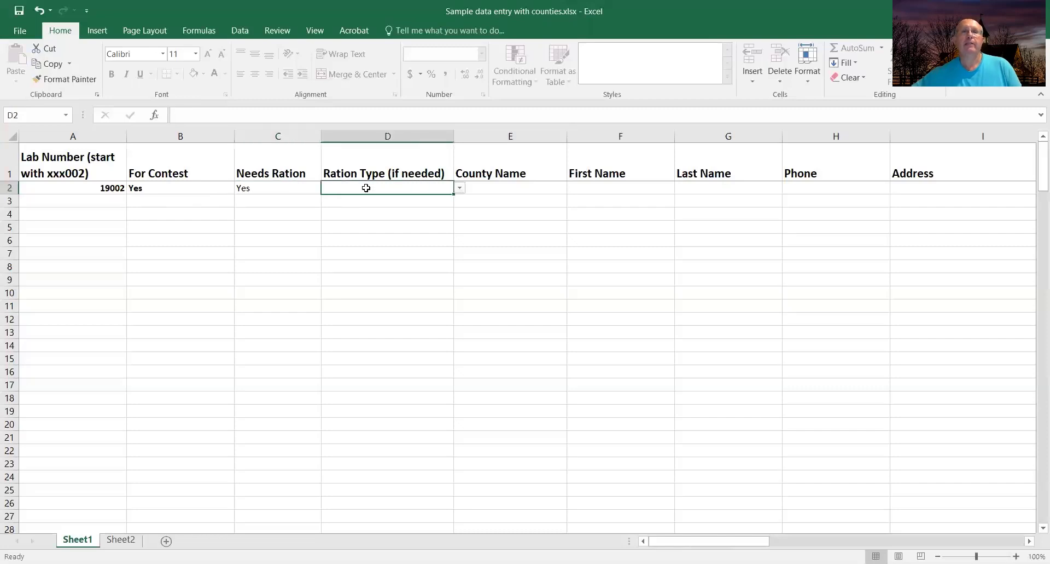
{"action": "left_click", "coordinate": [459, 188]}
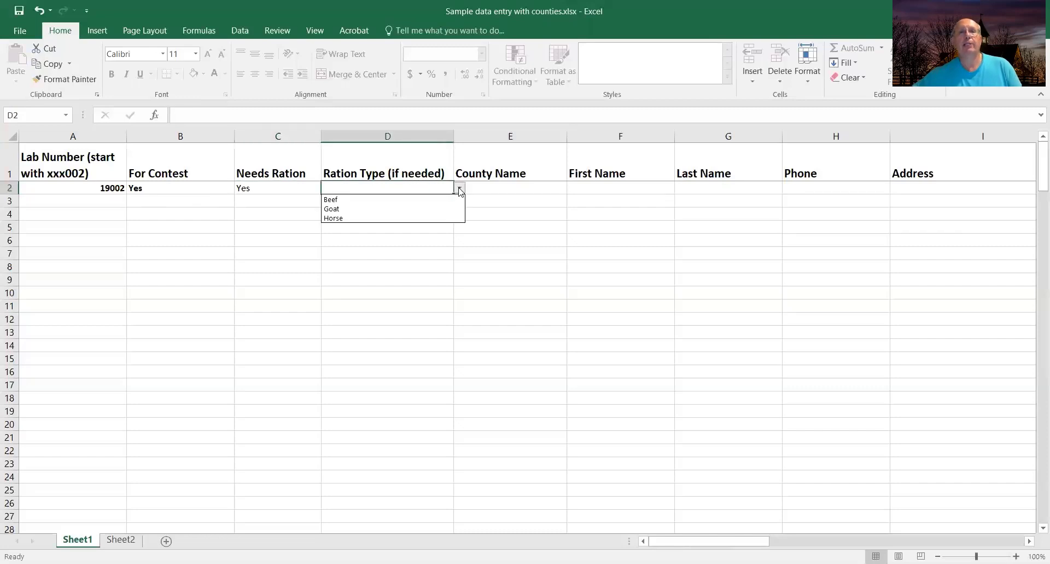
{"action": "left_click", "coordinate": [352, 199]}
Set County Name to Elliott for the sample in row 2
{"action": "left_click", "coordinate": [498, 190]}
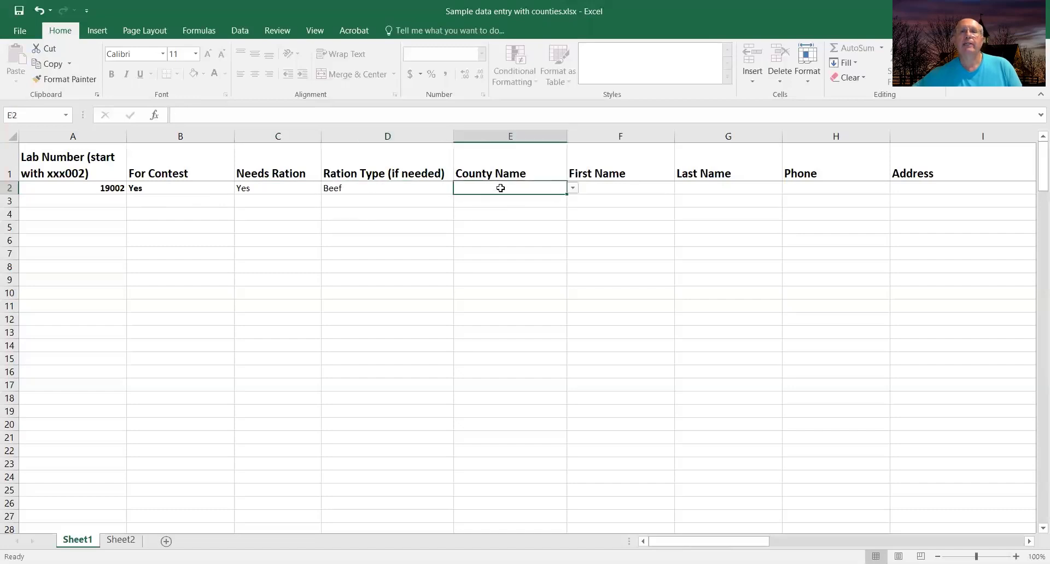
{"action": "left_click", "coordinate": [573, 189]}
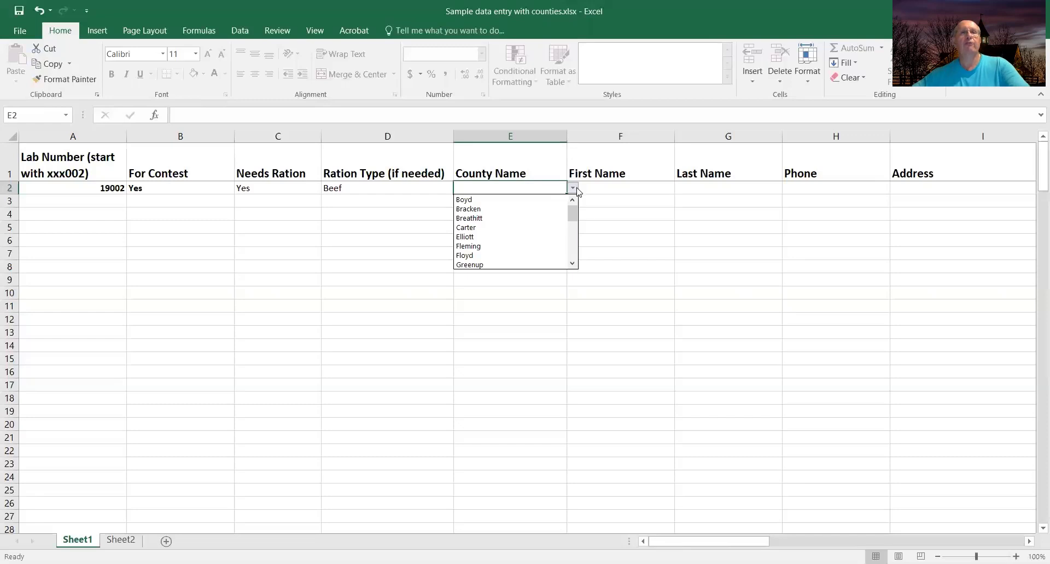
{"action": "left_click", "coordinate": [475, 236]}
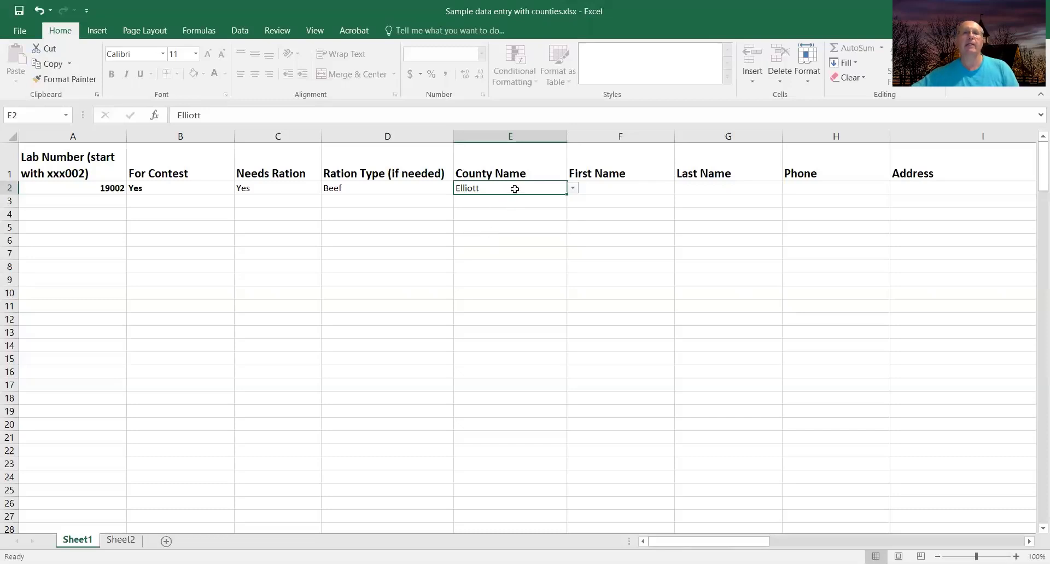
Change County Name to Boyd for the sample in row 2
{"action": "left_click", "coordinate": [573, 189]}
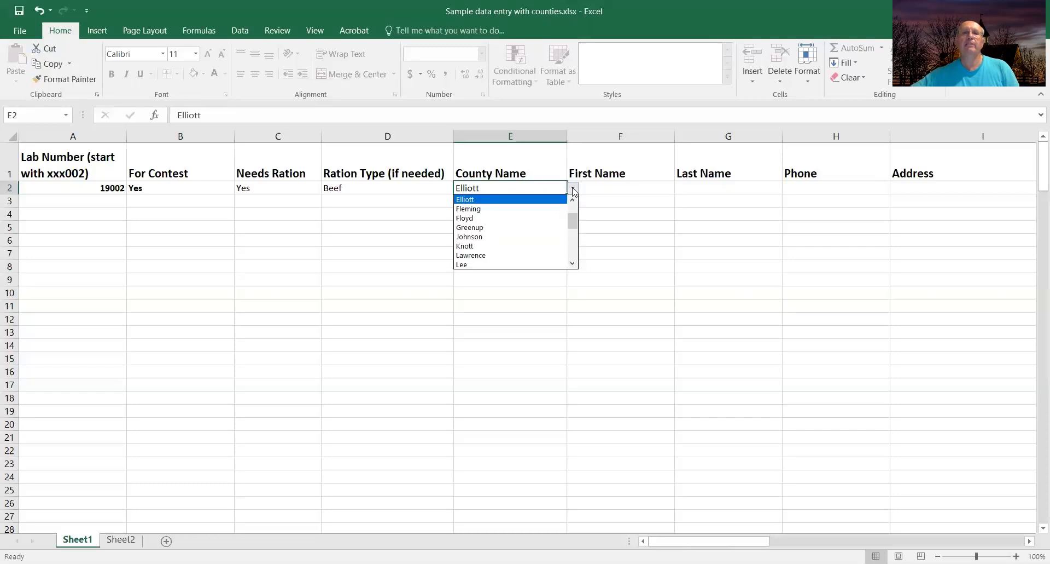
{"action": "left_click_drag", "start_coordinate": [573, 220], "coordinate": [571, 212]}
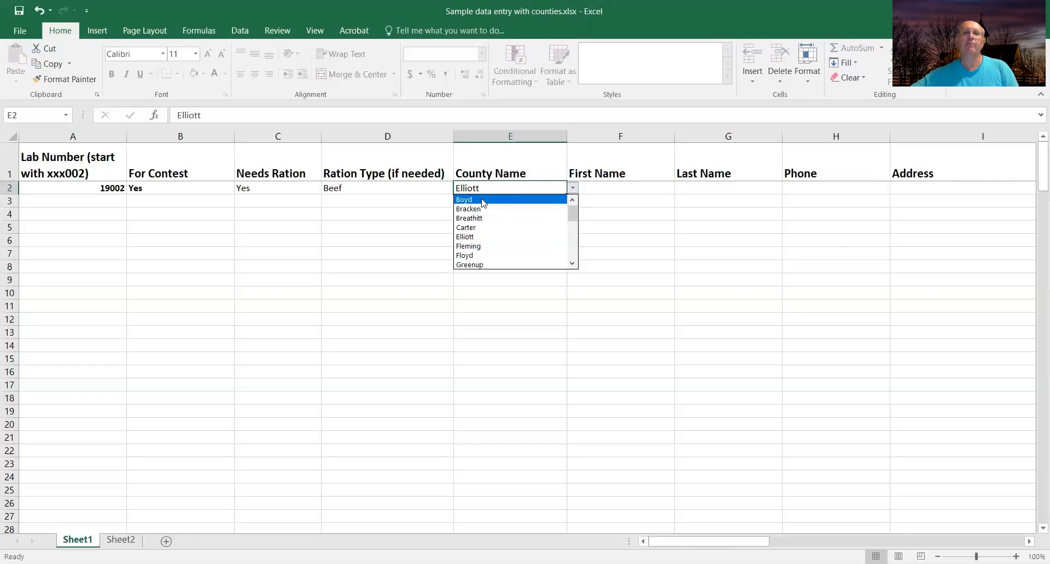
{"action": "left_click", "coordinate": [477, 199]}
{"action": "left_click", "coordinate": [572, 187]}
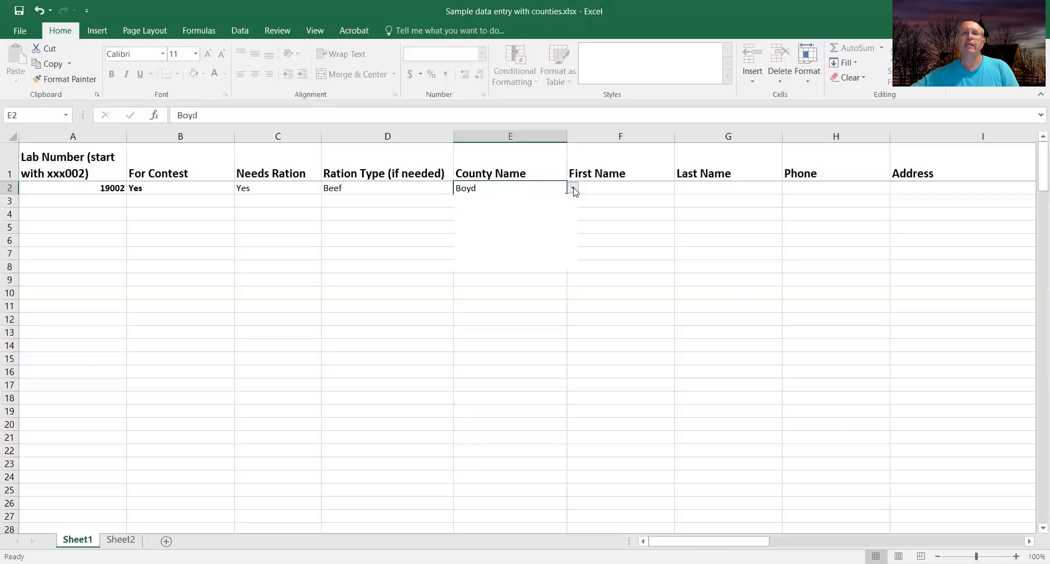
{"action": "mouse_move", "coordinate": [573, 203]}
{"action": "left_mouse_down"}
{"action": "mouse_move", "coordinate": [578, 263]}
{"action": "mouse_move", "coordinate": [569, 213]}
{"action": "left_mouse_up"}
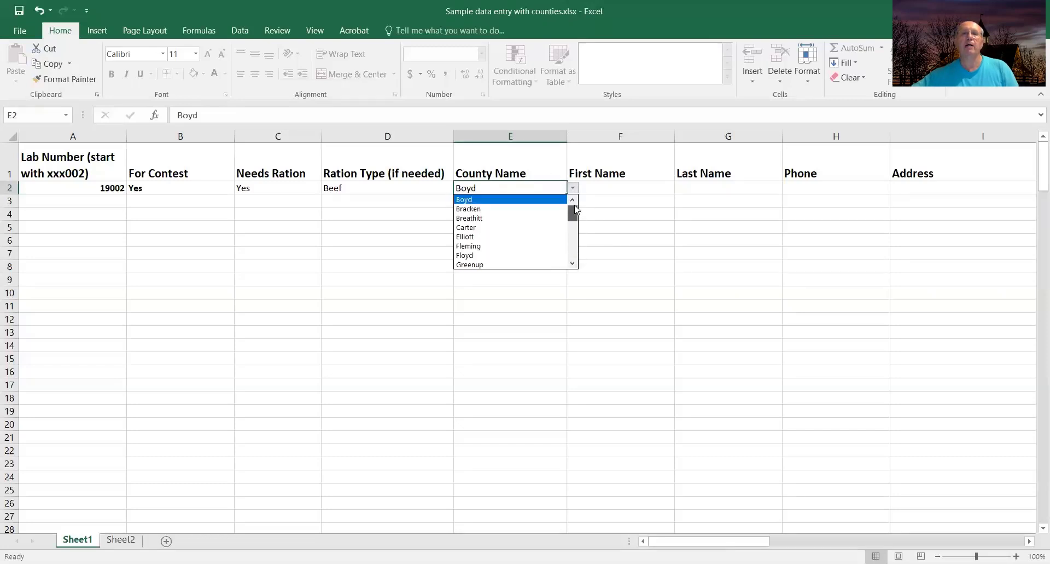
{"action": "left_click", "coordinate": [540, 184]}
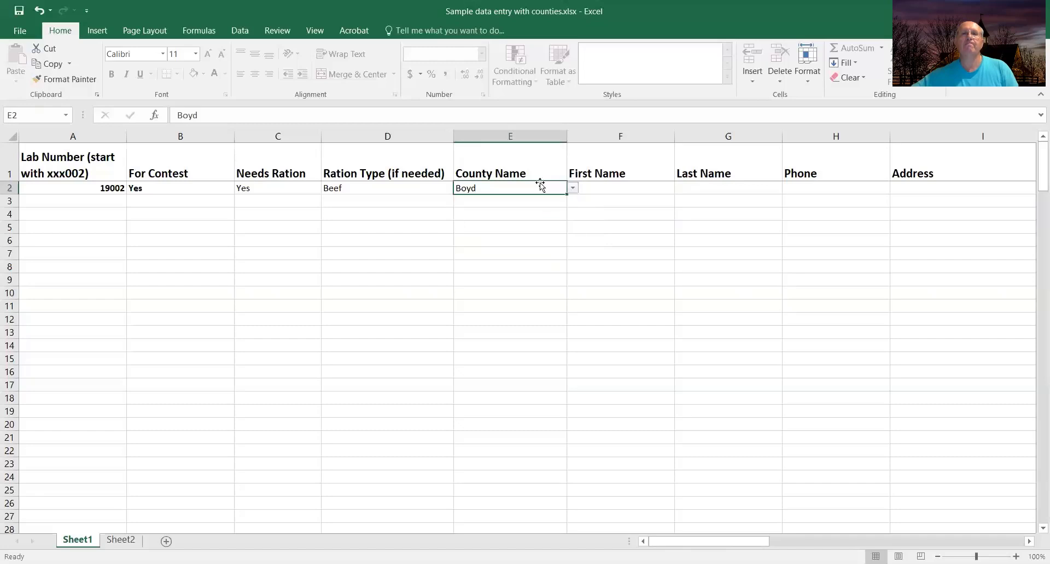
Look through the row 2 entry fields from First Name, Phone and Address to Email, Forage Species and Description
{"action": "left_click", "coordinate": [605, 191]}
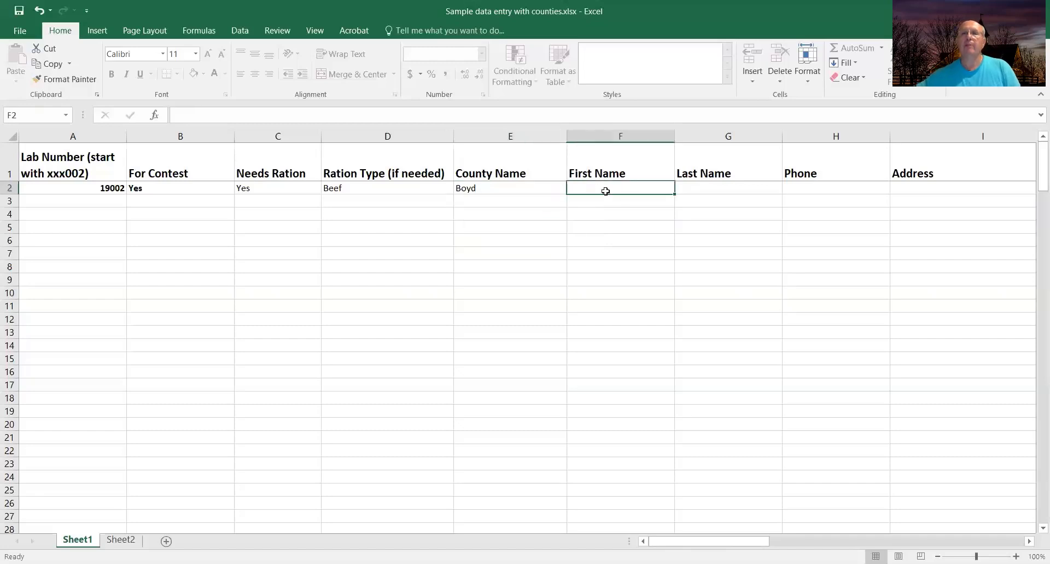
{"action": "key", "text": "Tab"}
{"action": "key", "text": "Tab"}
{"action": "key", "text": "Tab"}
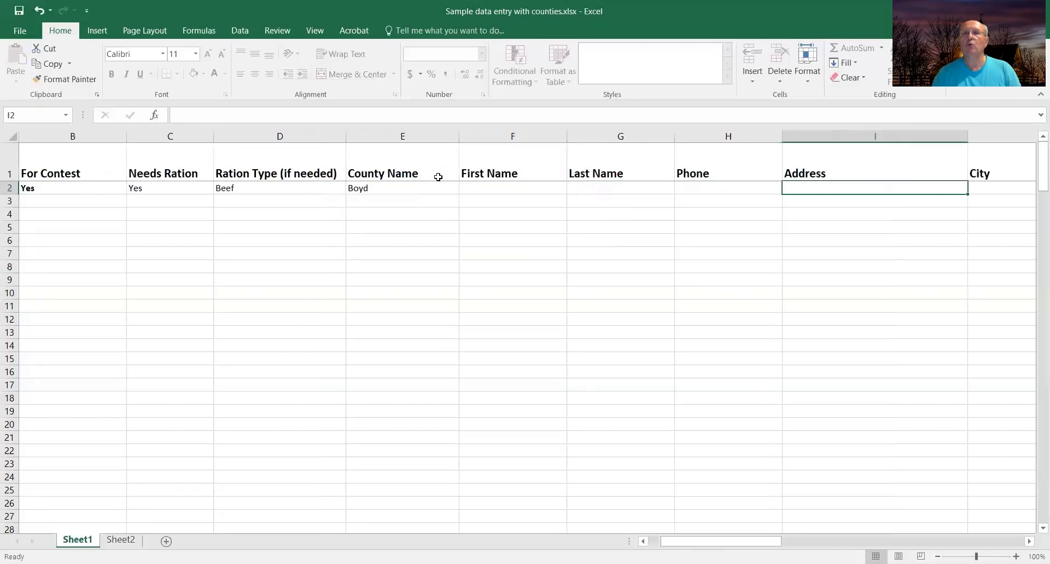
{"action": "key", "text": "Tab"}
{"action": "key", "text": "Tab"}
{"action": "key", "text": "Tab"}
{"action": "key", "text": "Tab"}
{"action": "key", "text": "Tab"}
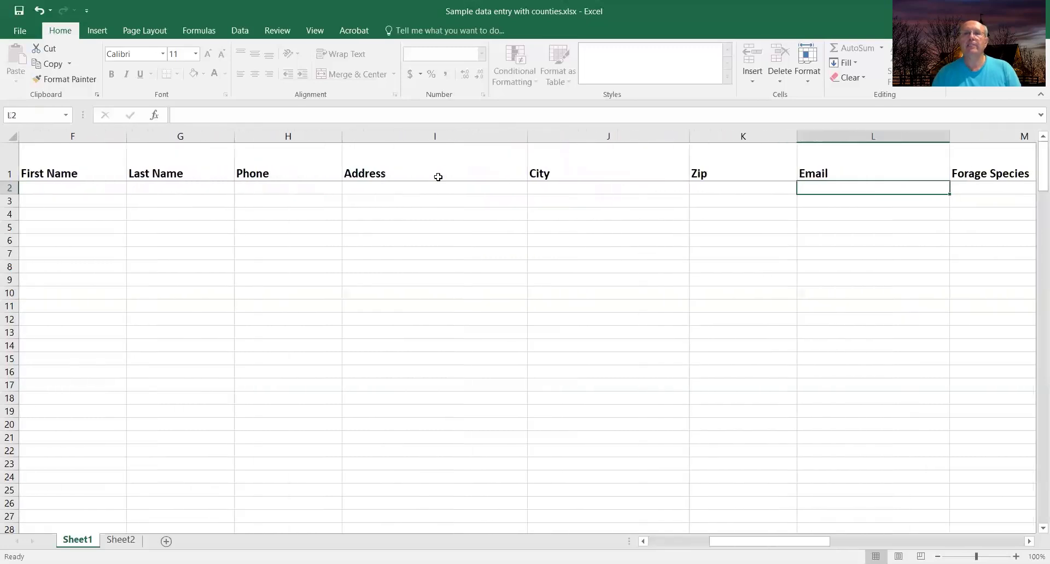
{"action": "key", "text": "Tab"}
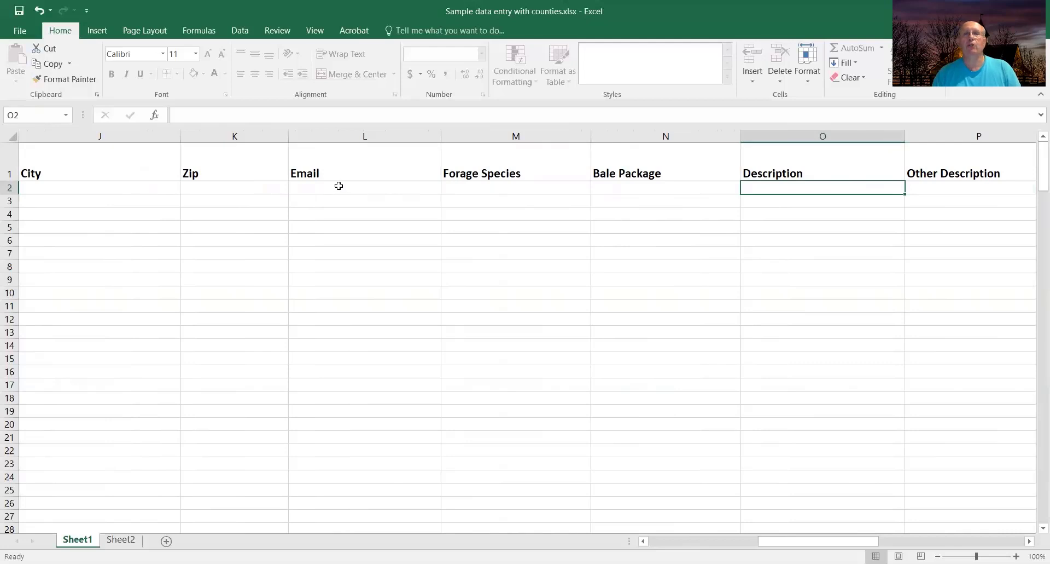
Enter "Birdsfoot trefoil" as the Forage Species for the sample in row 2
{"action": "left_click", "coordinate": [518, 190]}
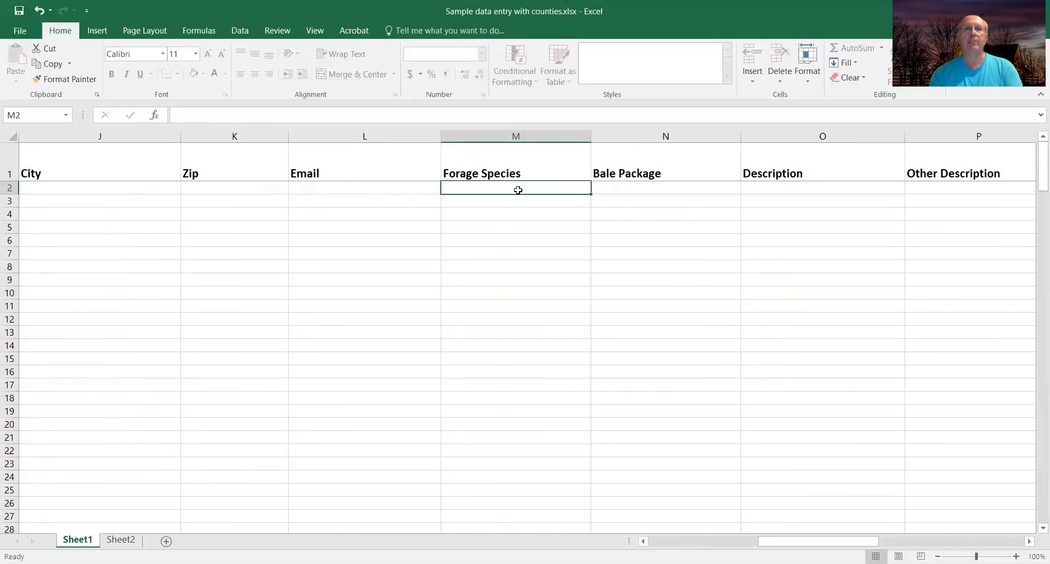
{"action": "type", "text": "Bir"}
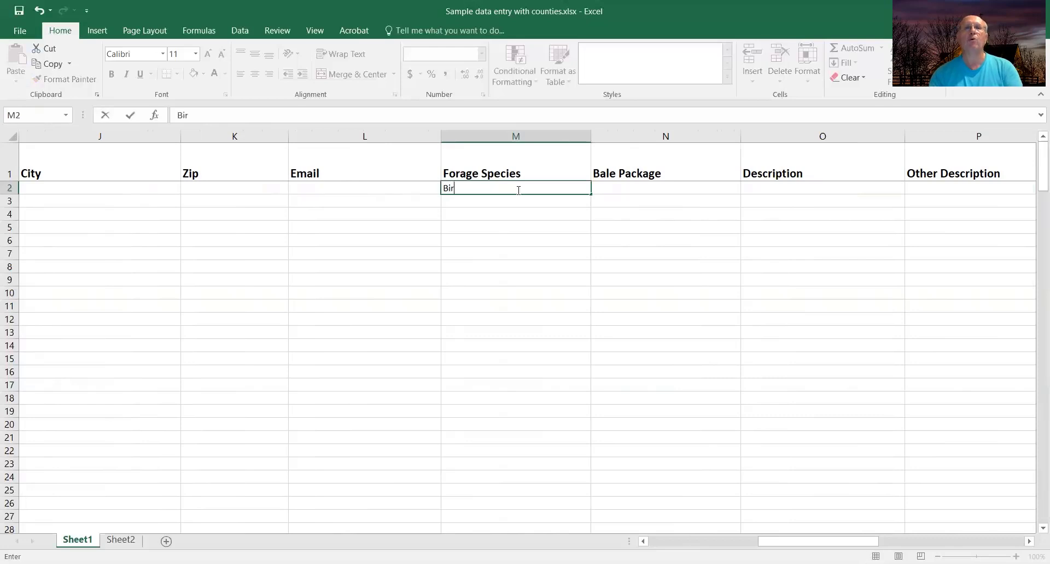
{"action": "type", "text": "dsfoot "}
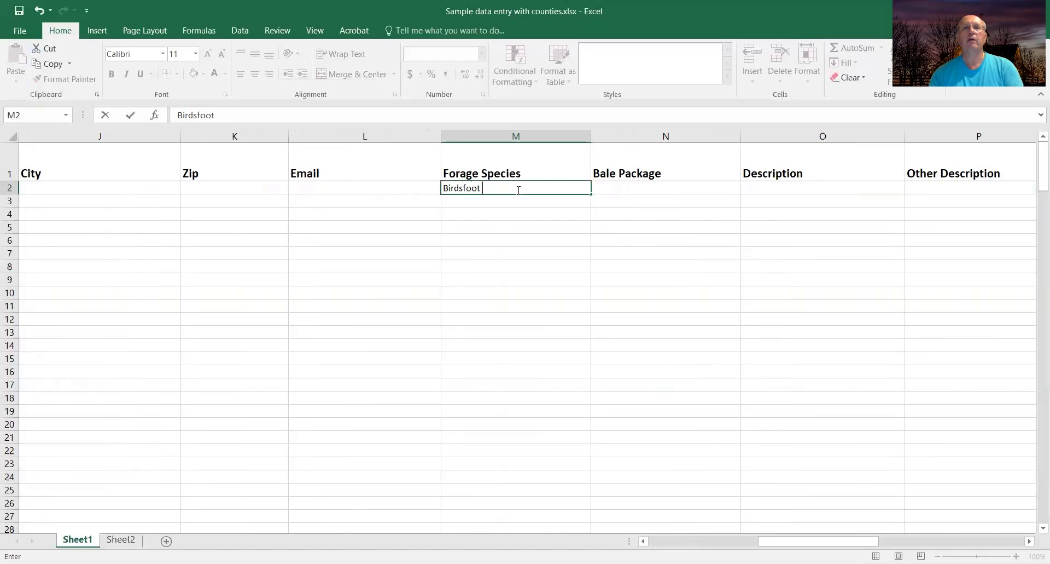
{"action": "type", "text": "trefoil"}
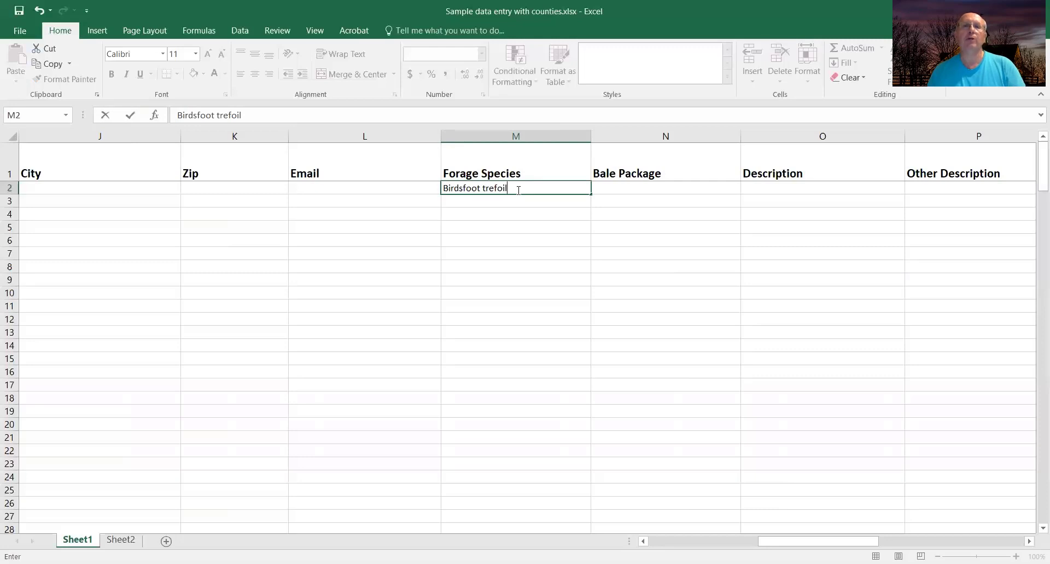
{"action": "key", "text": "Tab"}
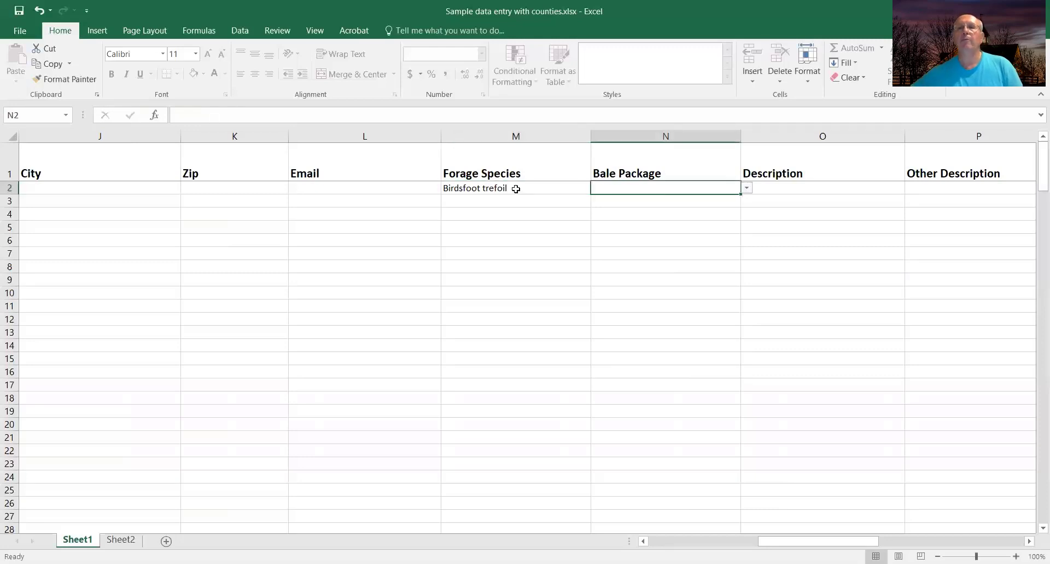
Set Bale Package to Small Square for the sample in row 2 and check the other bale options
{"action": "left_click", "coordinate": [747, 189]}
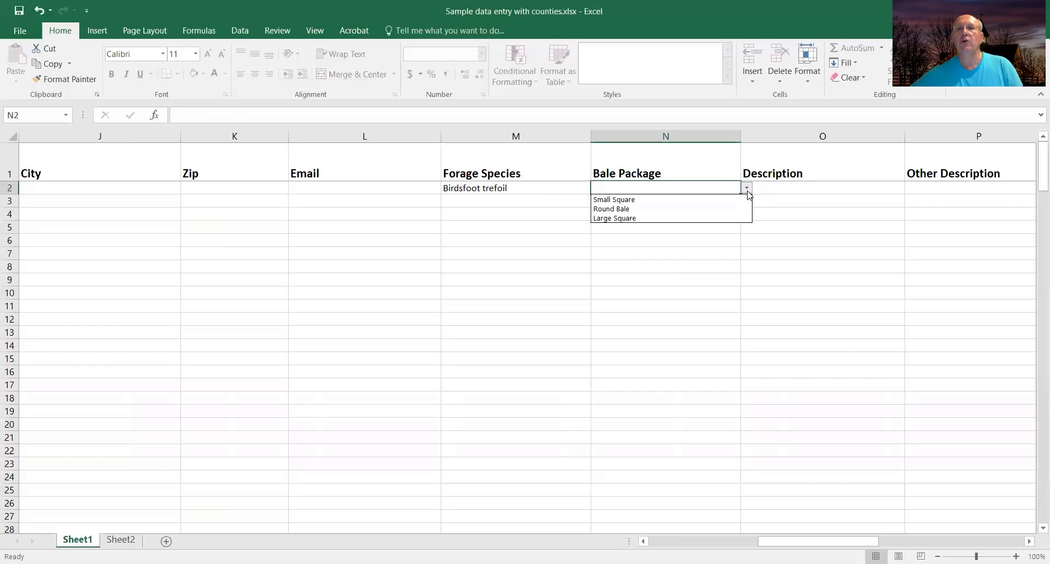
{"action": "left_click", "coordinate": [639, 199]}
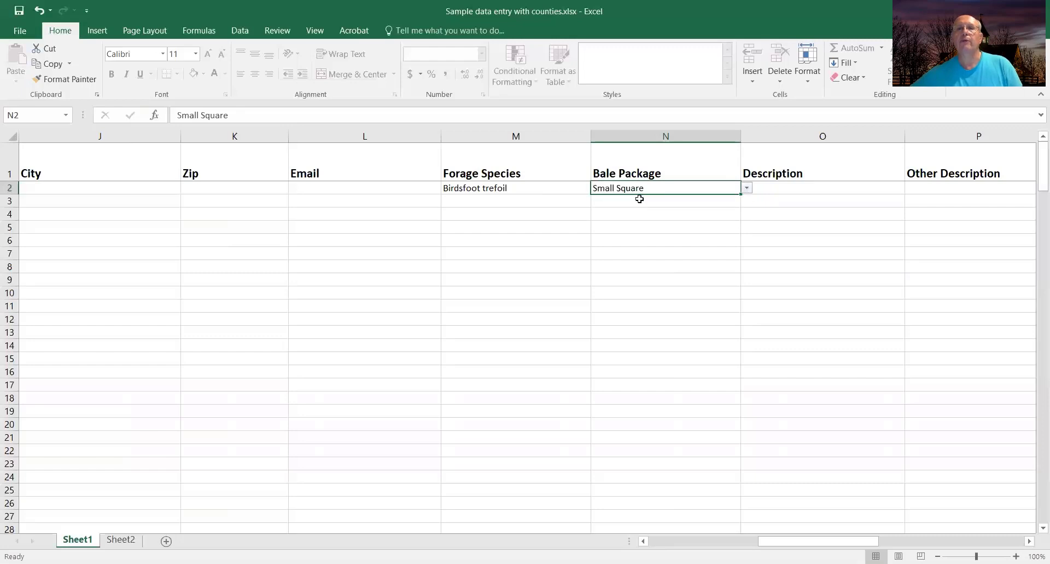
{"action": "left_click", "coordinate": [747, 189]}
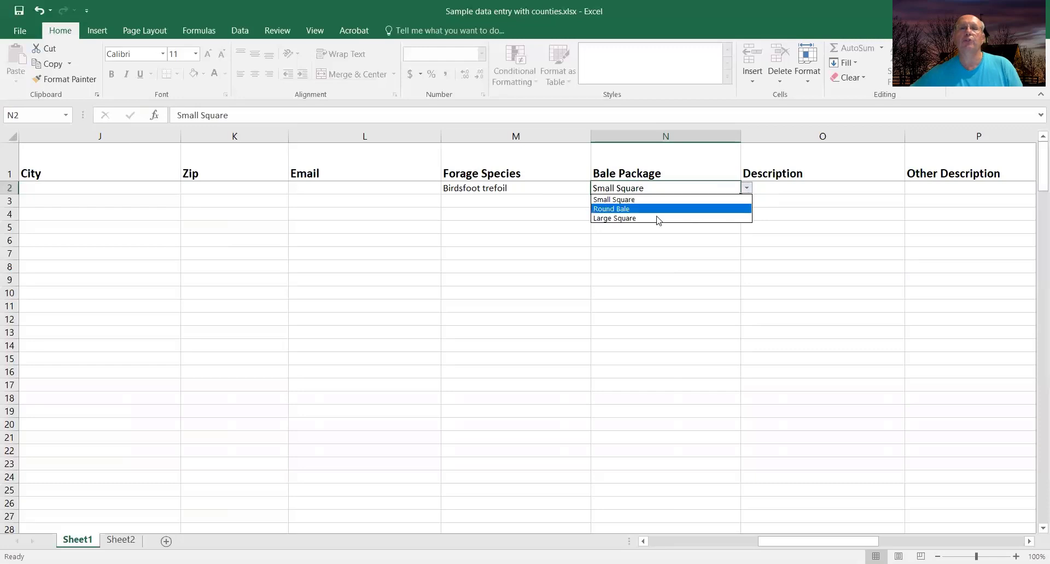
{"action": "left_click", "coordinate": [790, 190]}
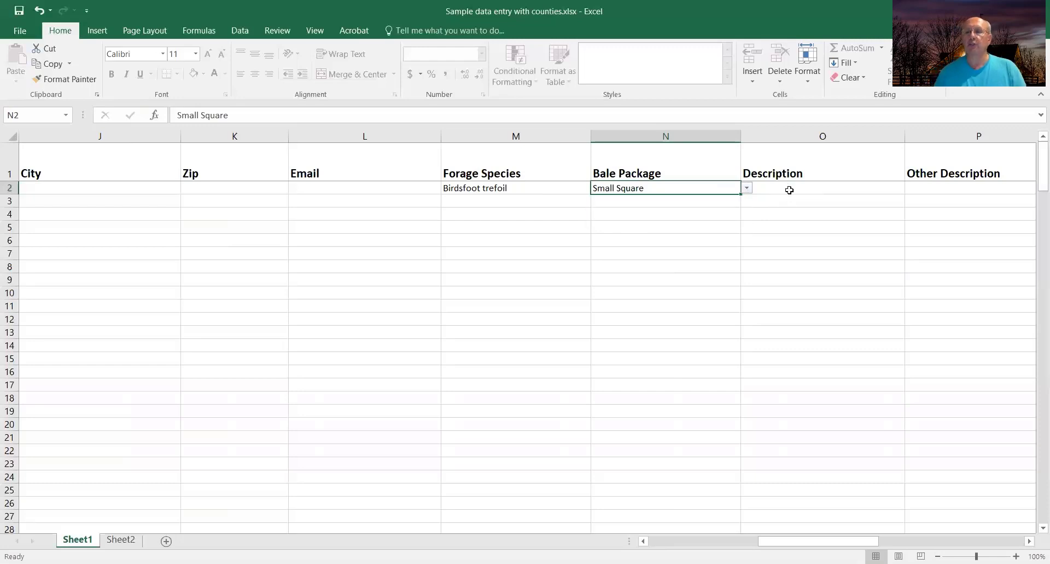
{"action": "key", "text": "Tab"}
{"action": "key", "text": "Tab"}
{"action": "key", "text": "Tab"}
{"action": "key", "text": "Tab"}
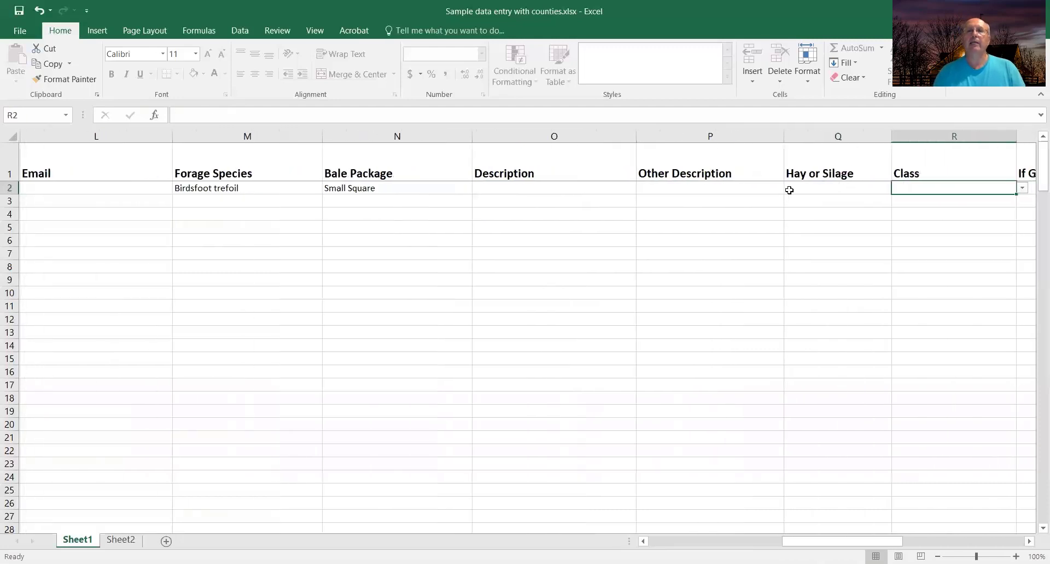
{"action": "key", "text": "Tab"}
{"action": "key", "text": "Tab"}
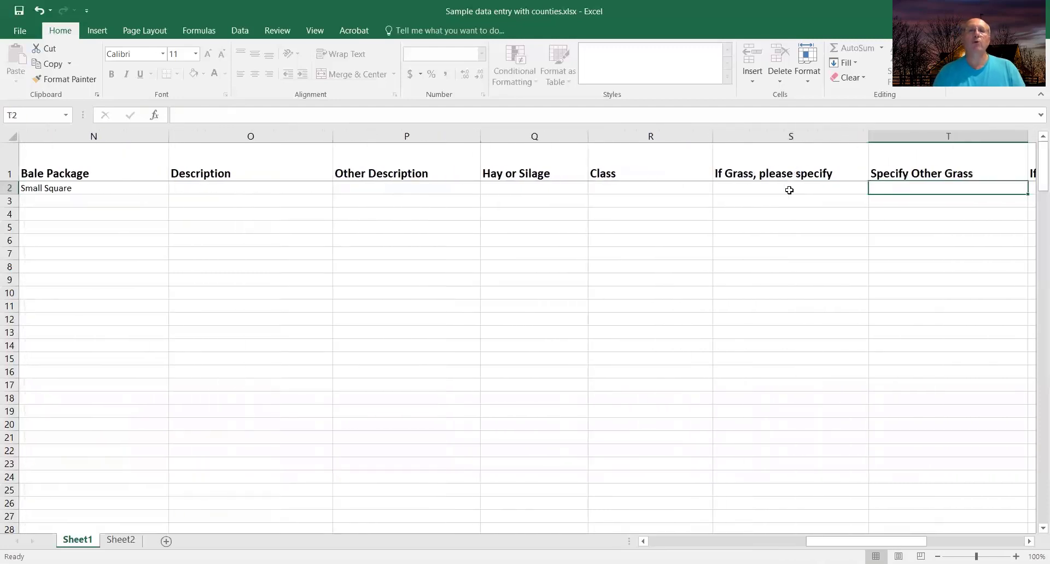
Enter "2nd cutting" as the Description and "Mackey Field" as the Other Description for the sample in row 2
{"action": "left_click", "coordinate": [248, 189]}
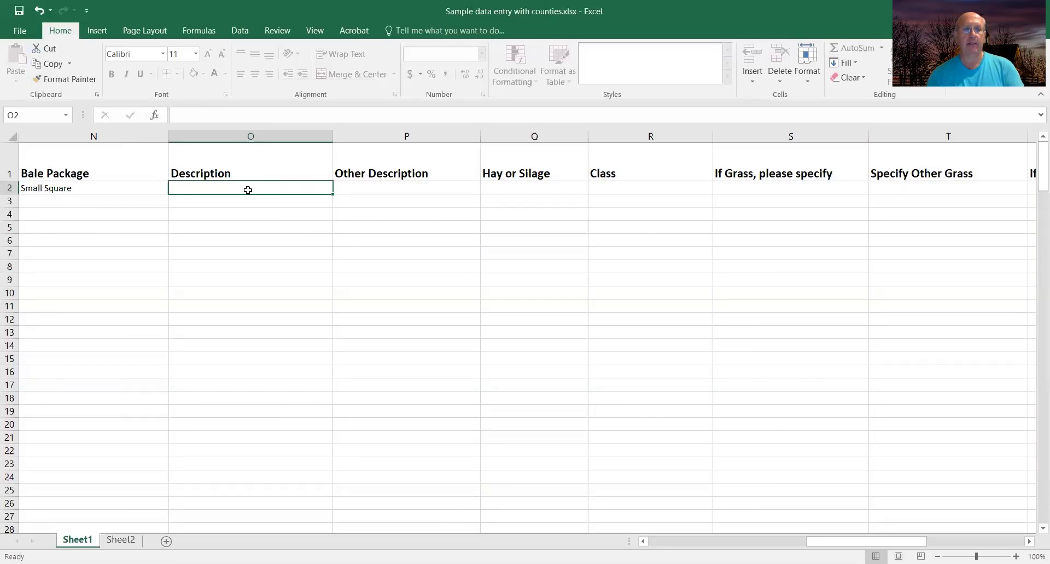
{"action": "type", "text": "@"}
{"action": "key", "text": "BackSpace"}
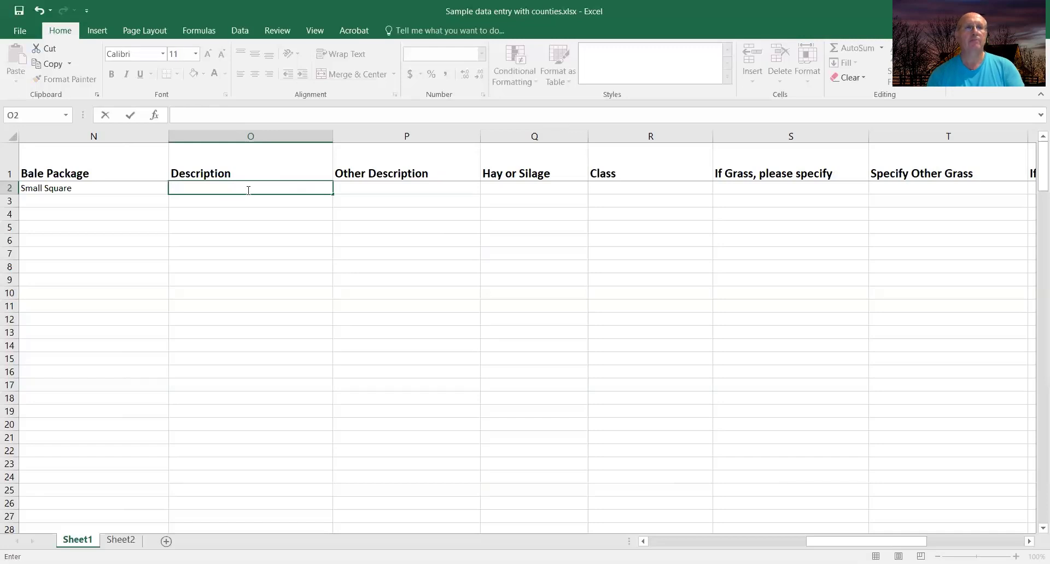
{"action": "type", "text": "2nd cutti"}
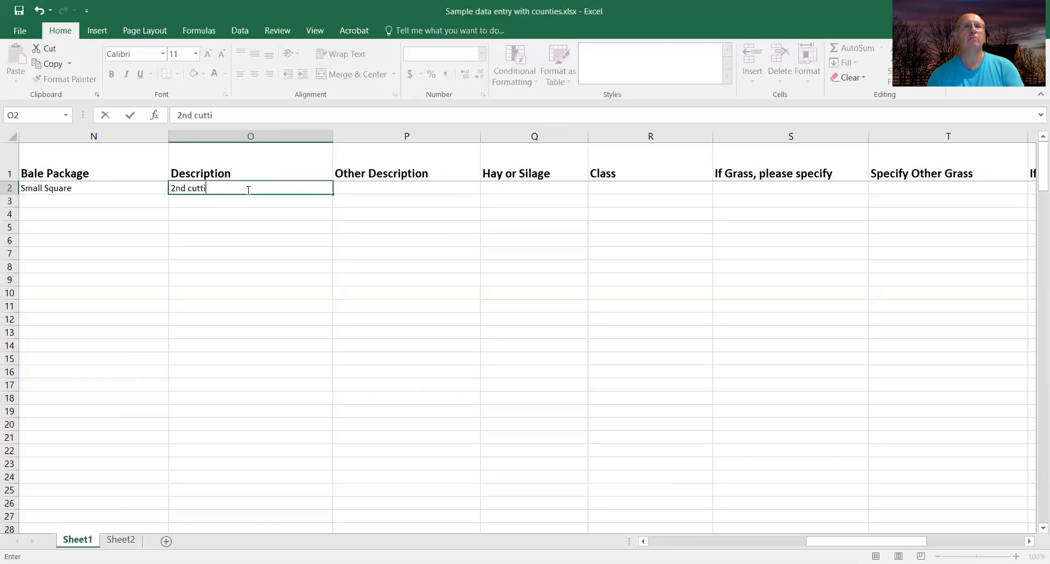
{"action": "type", "text": "ng"}
{"action": "key", "text": "Tab"}
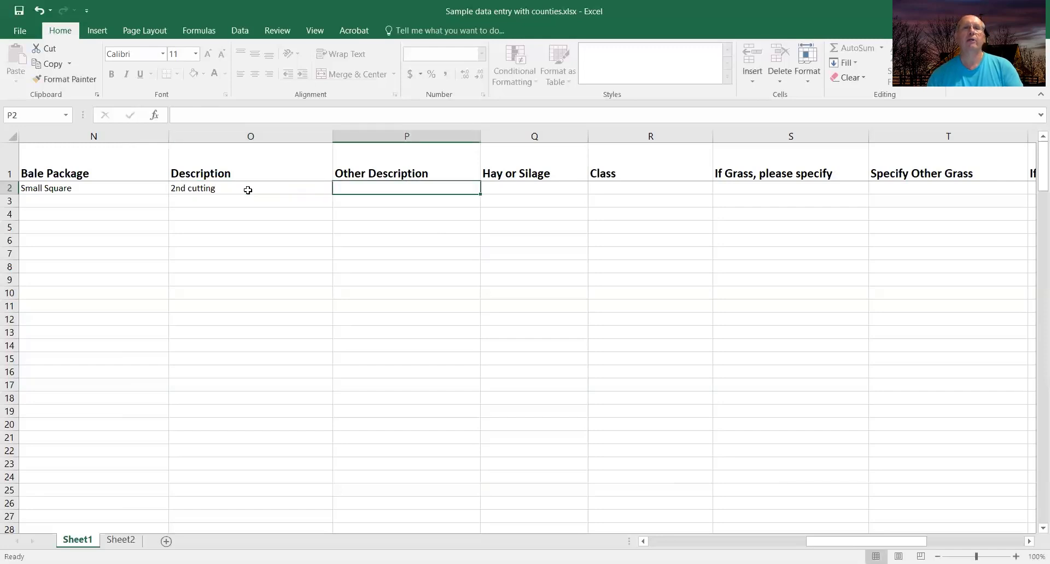
{"action": "type", "text": "Mackey Field"}
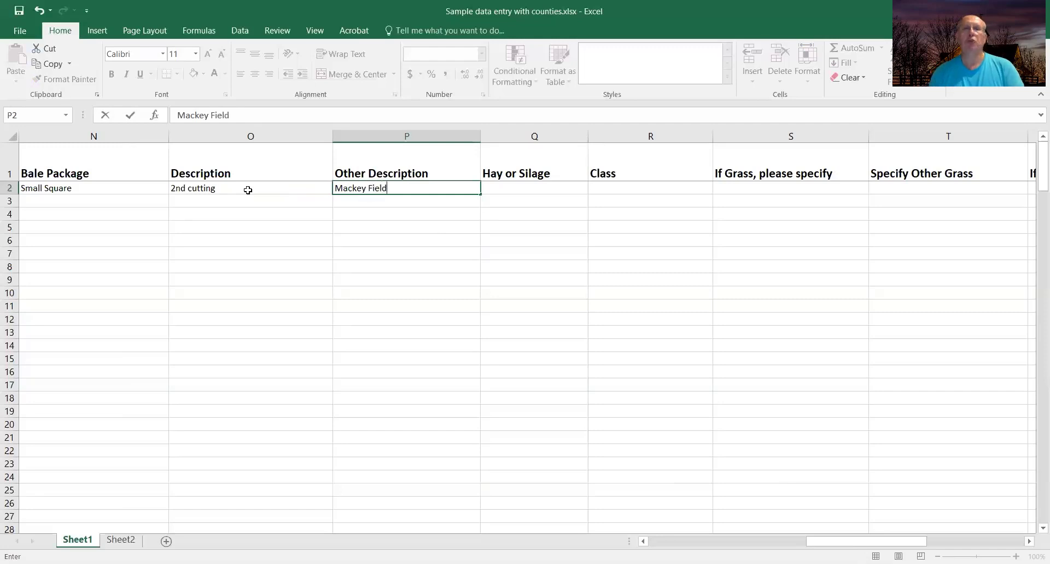
{"action": "key", "text": "Tab"}
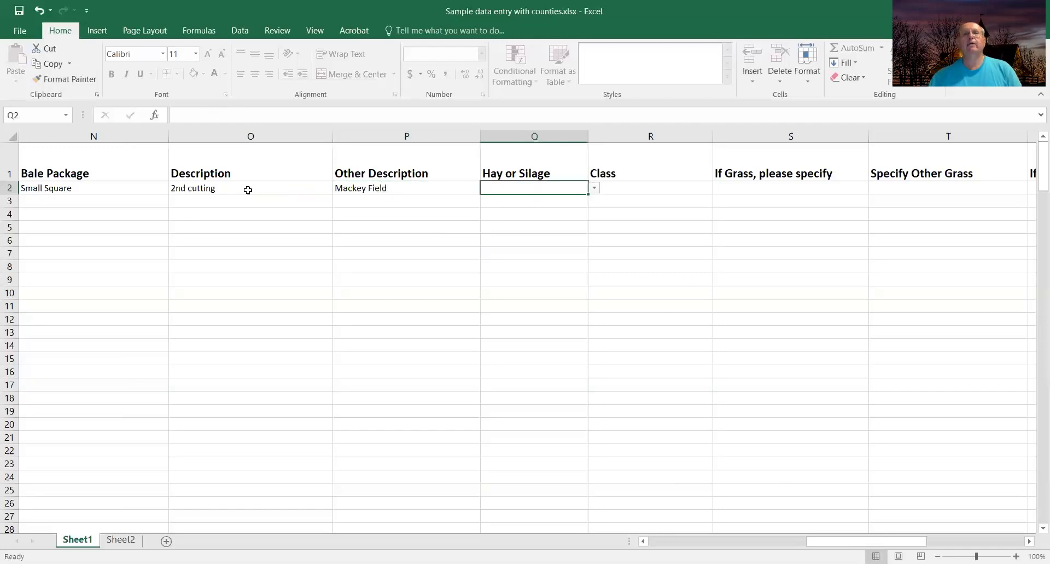
Set Hay or Silage to Hay and Class to Alfalfa for the sample in row 2
{"action": "left_click", "coordinate": [595, 188]}
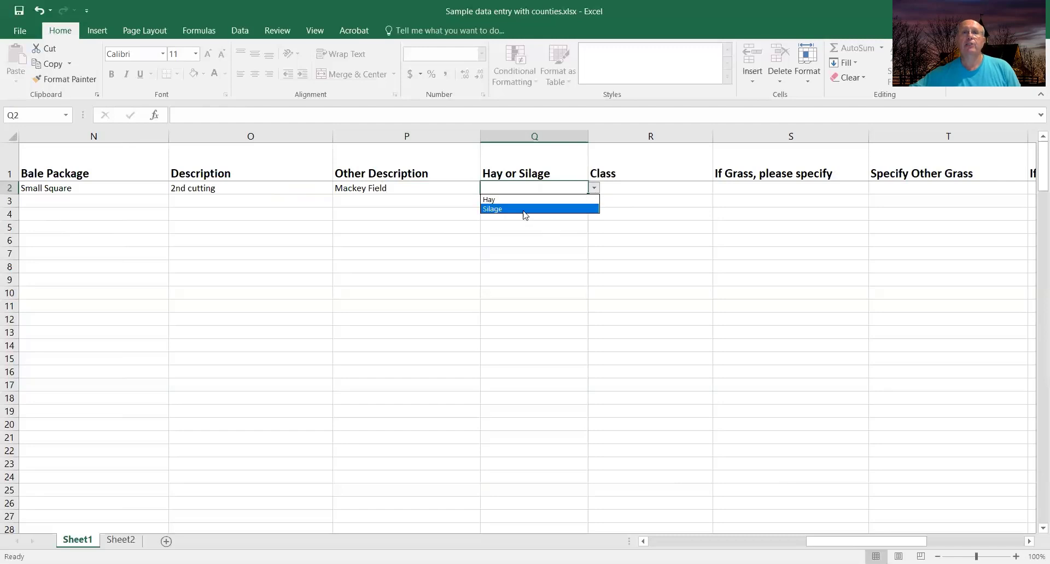
{"action": "left_click", "coordinate": [495, 200]}
{"action": "left_click", "coordinate": [682, 190]}
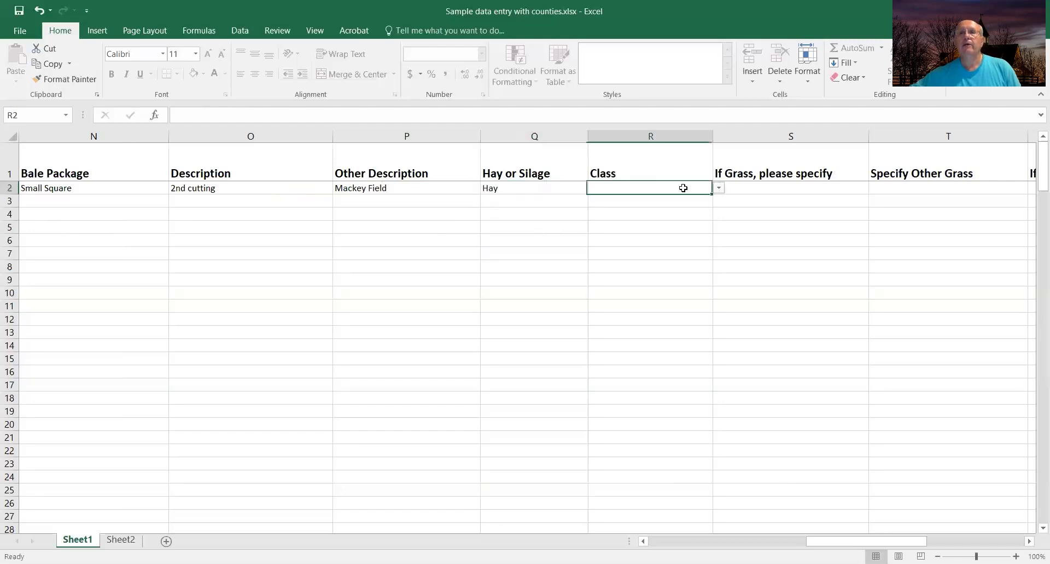
{"action": "left_click", "coordinate": [719, 188]}
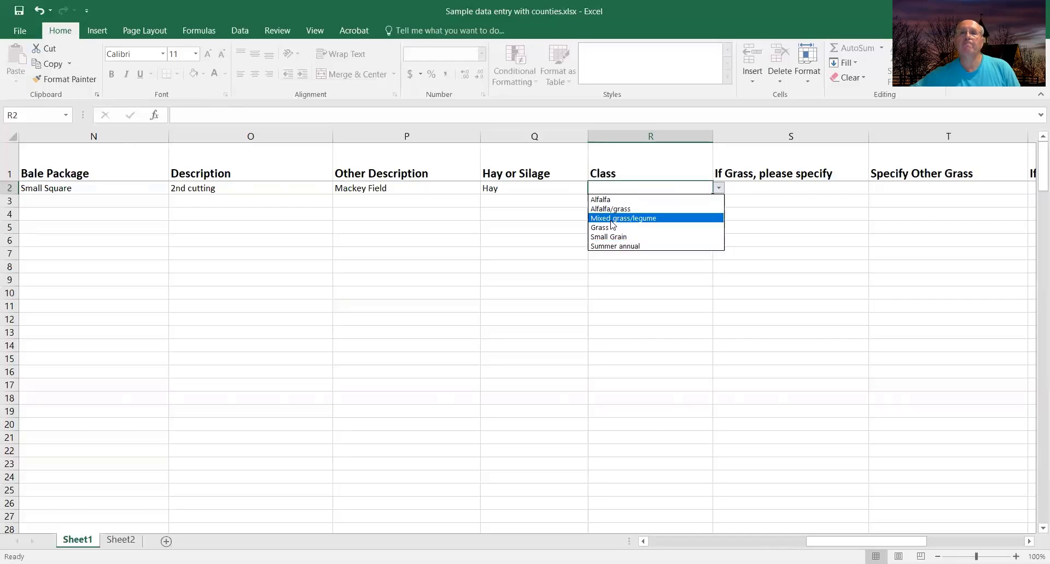
{"action": "left_click", "coordinate": [601, 201]}
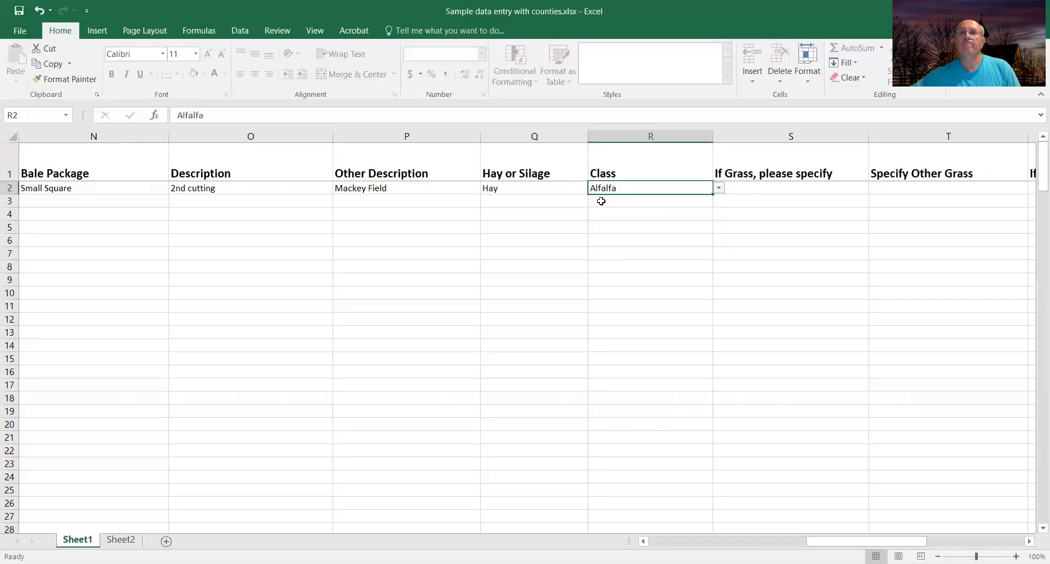
Set "If Grass, please specify" to Other for the sample in row 2
{"action": "left_click", "coordinate": [769, 189]}
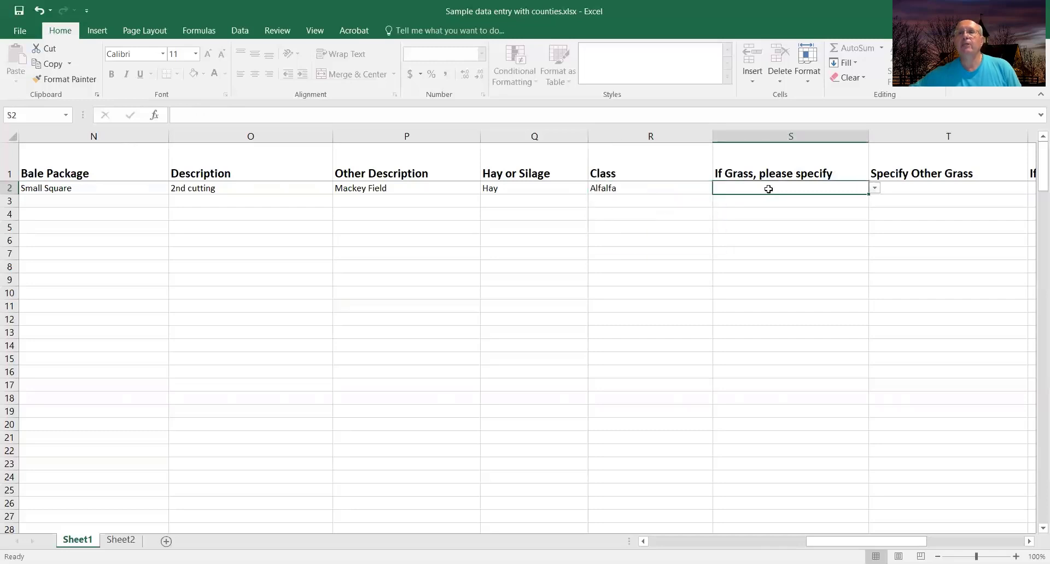
{"action": "left_click", "coordinate": [874, 188]}
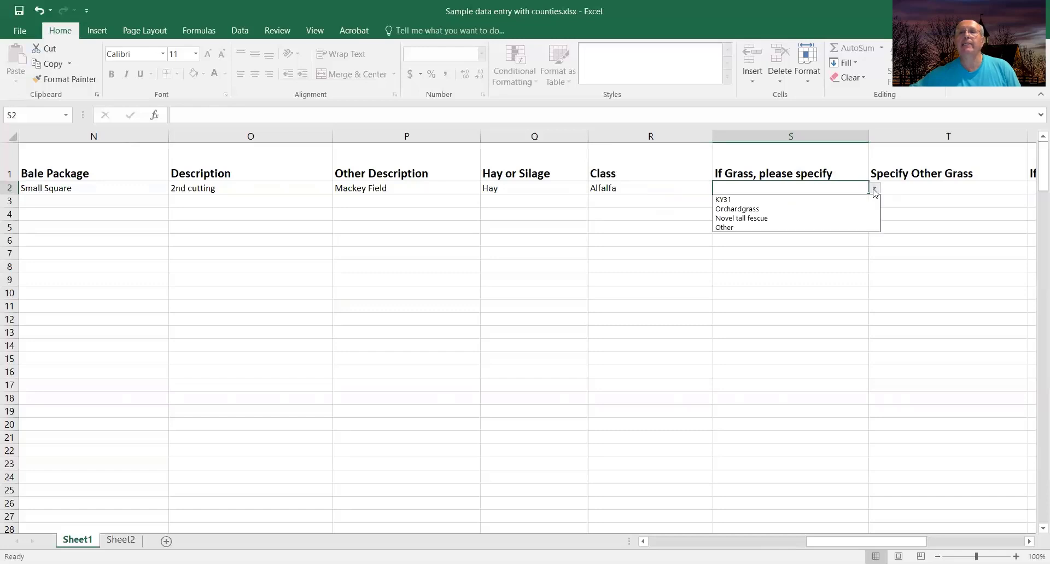
{"action": "left_click", "coordinate": [730, 227]}
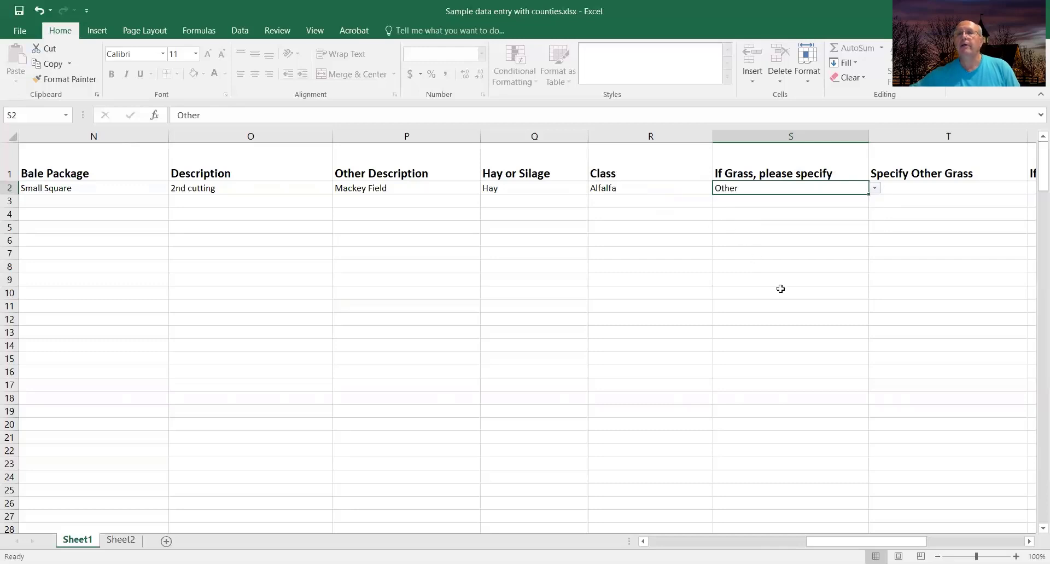
Enter "Big bluestem" under Specify Other Grass for the sample in row 2
{"action": "key", "text": "Right"}
{"action": "key", "text": "Right"}
{"action": "key", "text": "Right"}
{"action": "key", "text": "Right"}
{"action": "key", "text": "Right"}
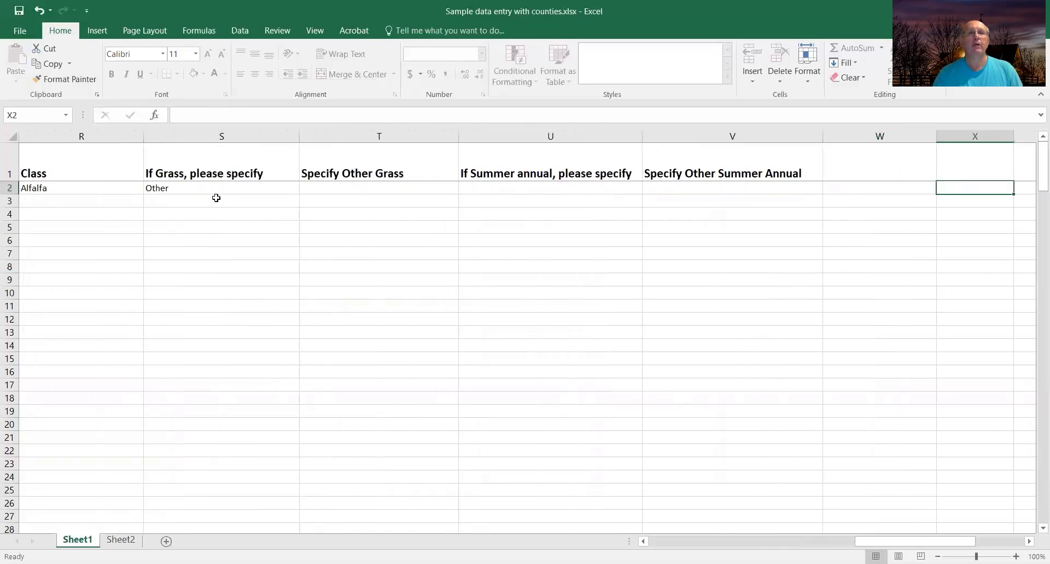
{"action": "left_click", "coordinate": [180, 185]}
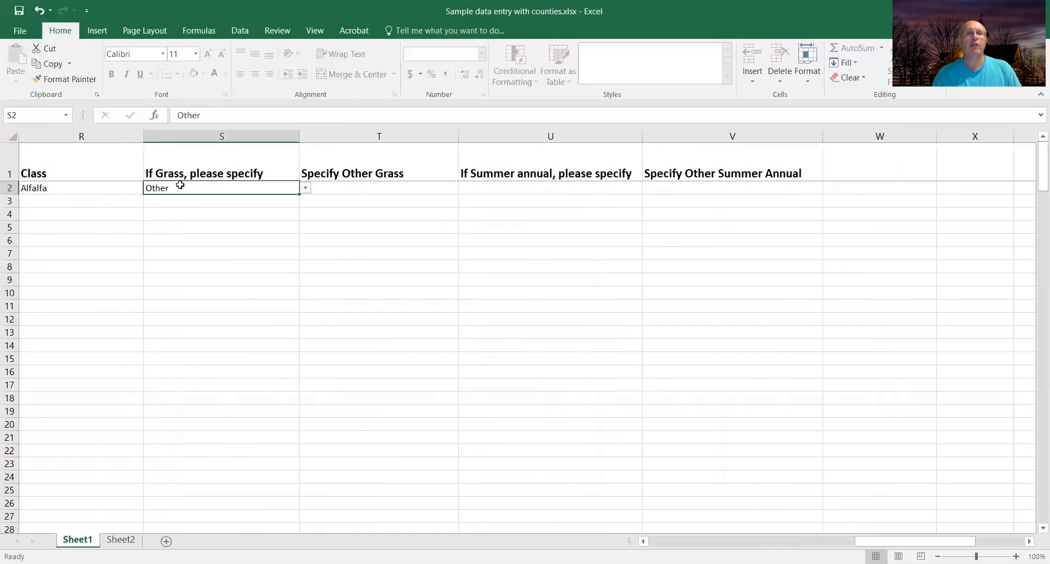
{"action": "left_click", "coordinate": [368, 194]}
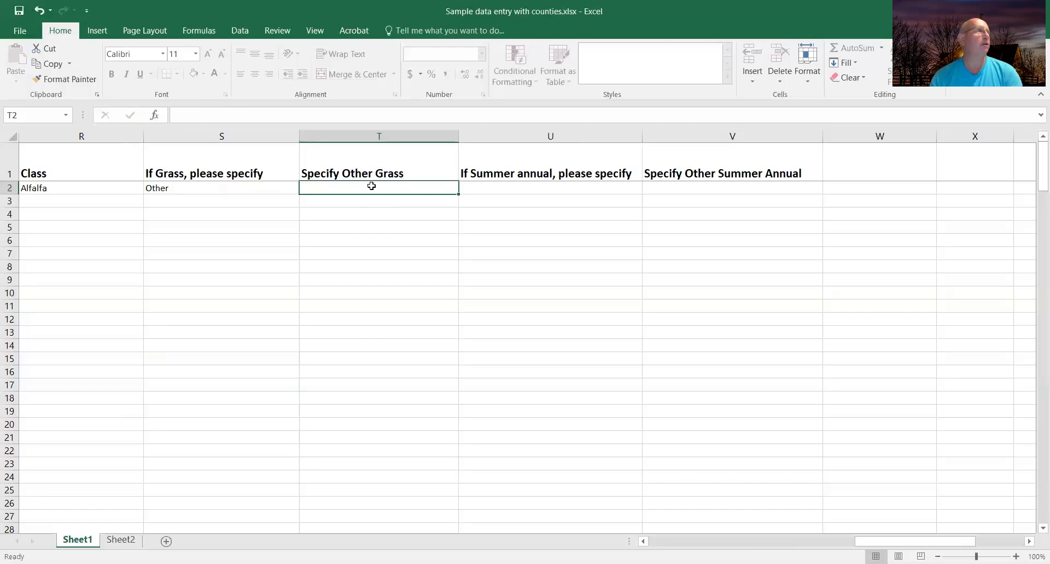
{"action": "type", "text": "B"}
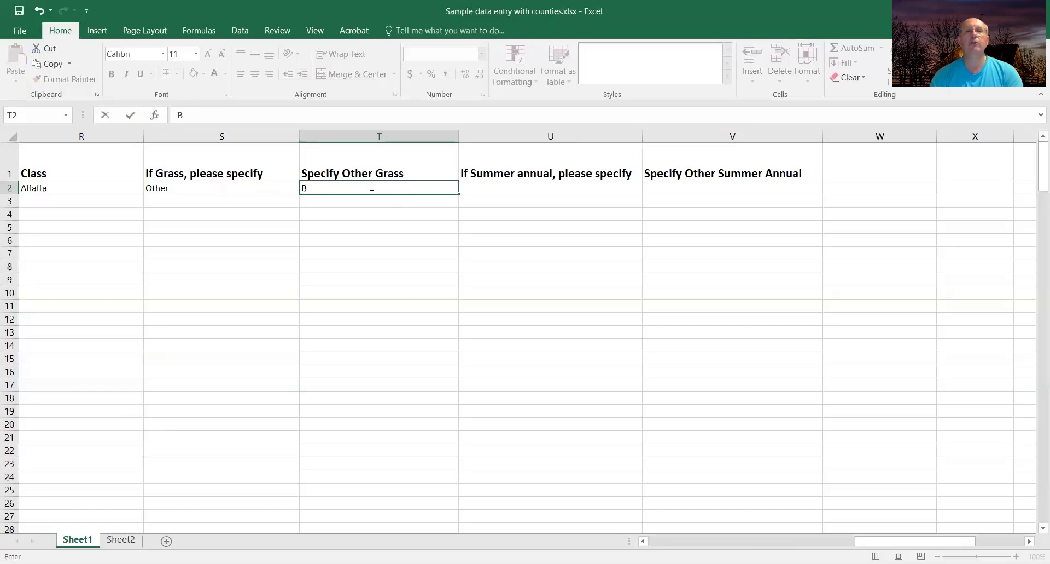
{"action": "type", "text": "ig bluestem"}
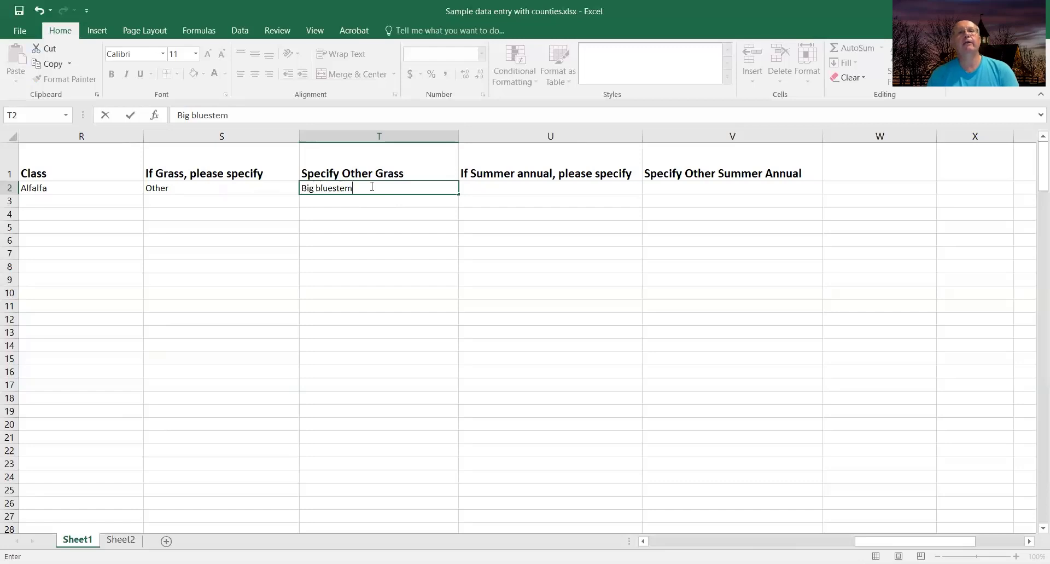
{"action": "key", "text": "Tab"}
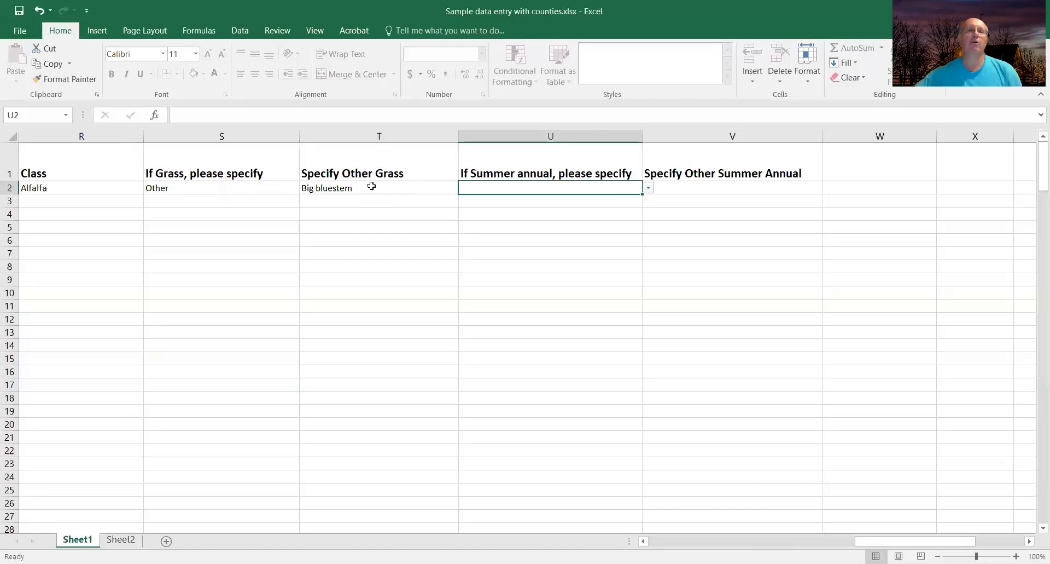
{"action": "left_click", "coordinate": [188, 190]}
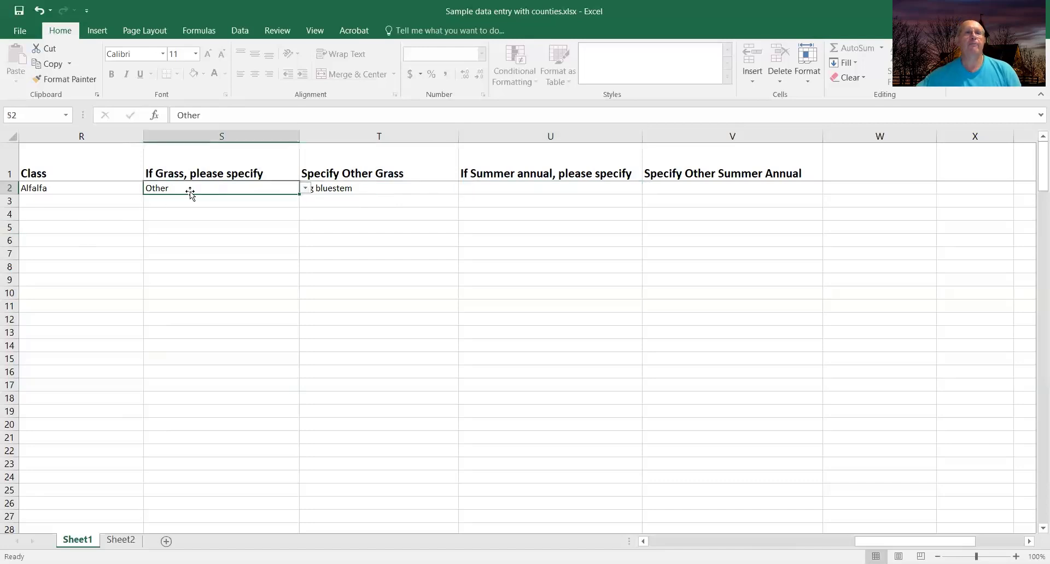
{"action": "left_click", "coordinate": [383, 195]}
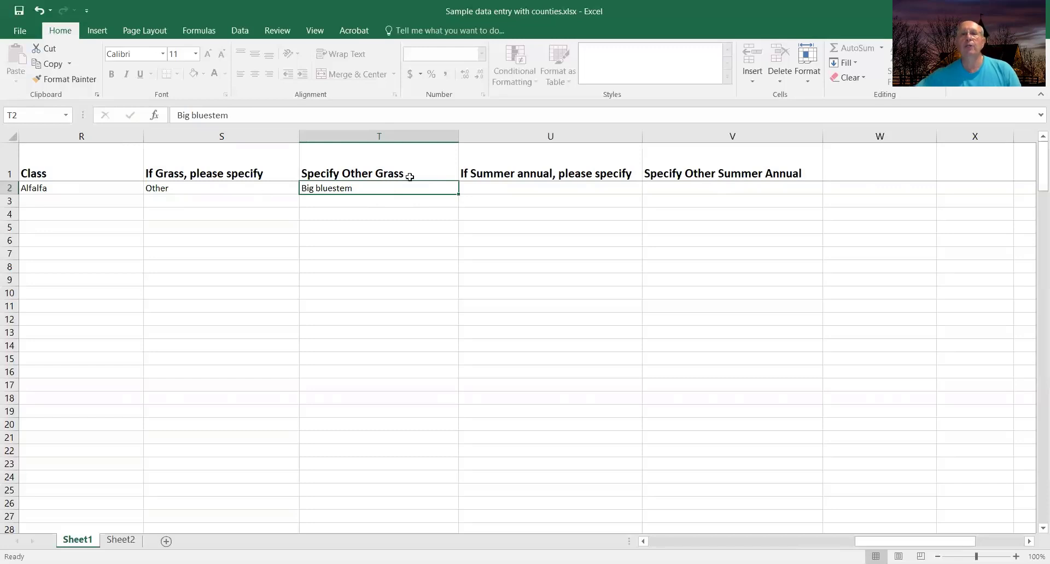
Set "If Summer annual, please specify" to Other and enter "jimmy" under Specify Other Summer Annual for the sample in row 2
{"action": "left_click", "coordinate": [496, 189]}
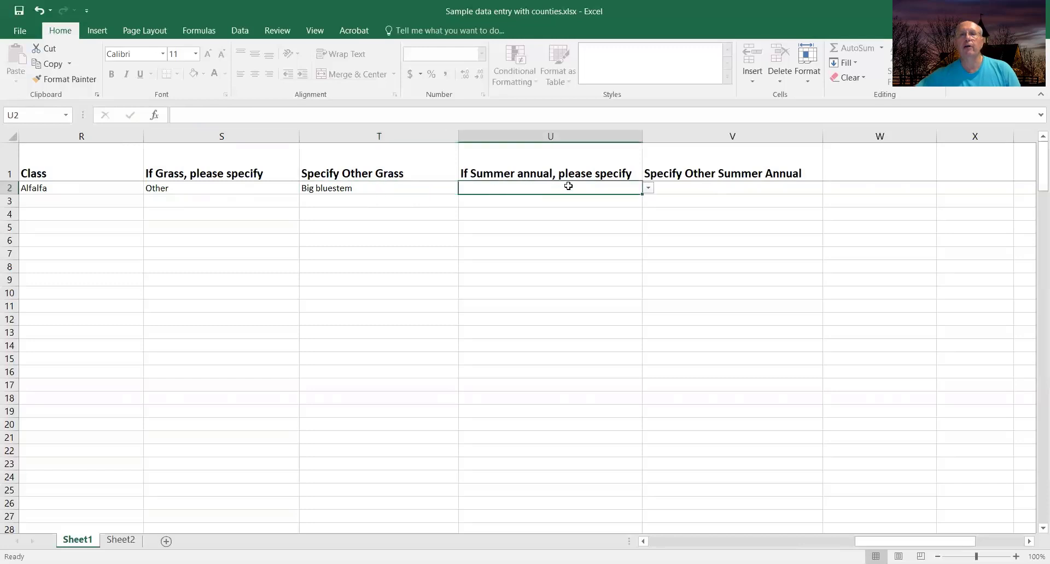
{"action": "left_click", "coordinate": [649, 188]}
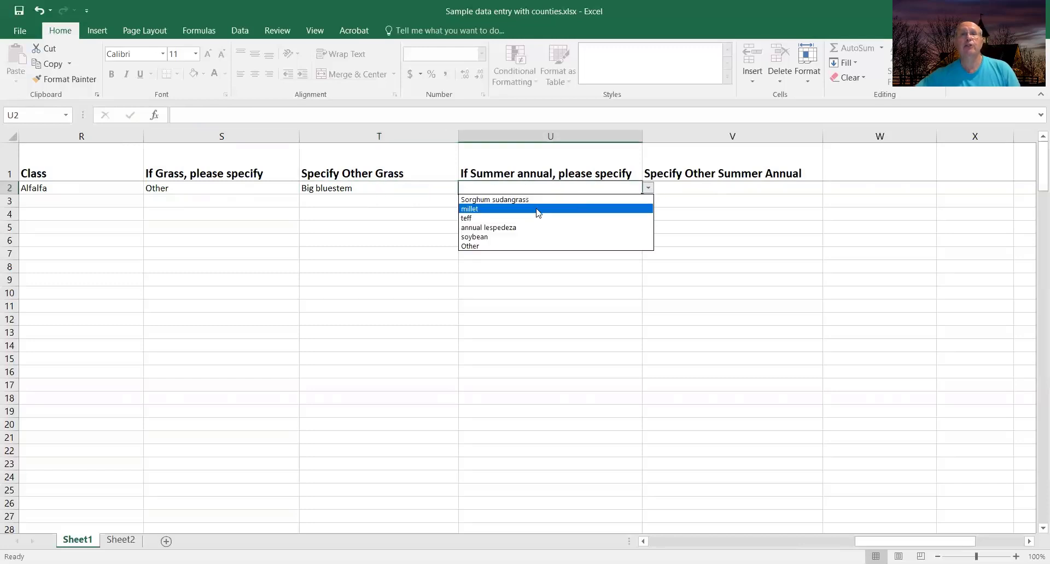
{"action": "left_click", "coordinate": [479, 249]}
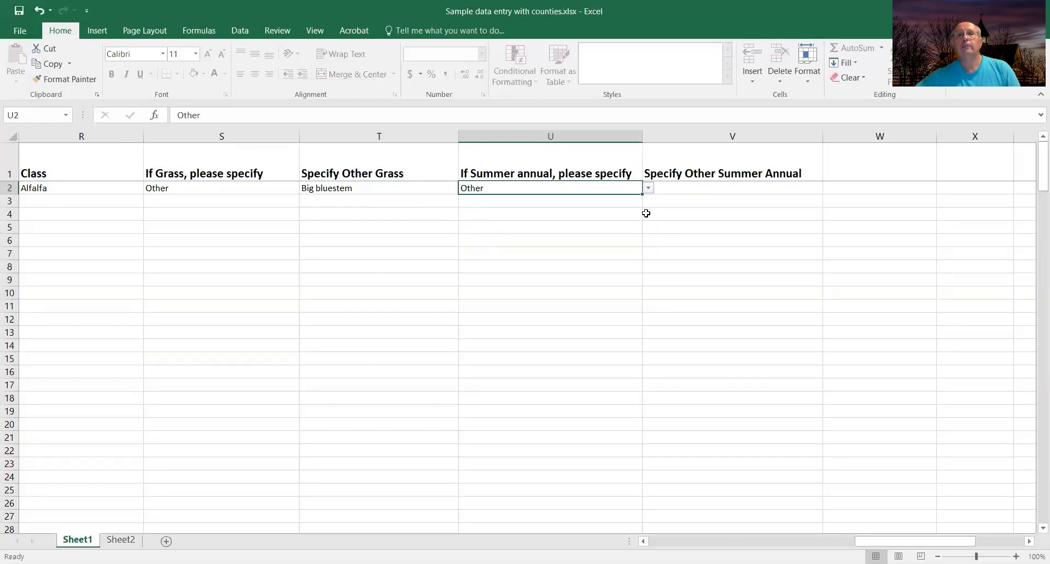
{"action": "left_click", "coordinate": [717, 187]}
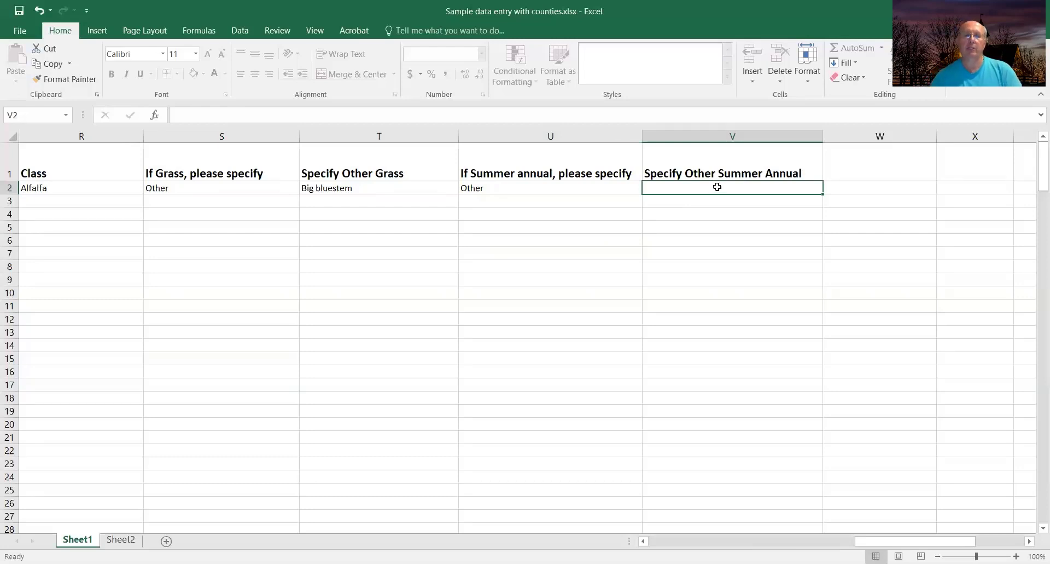
{"action": "type", "text": "jimmy"}
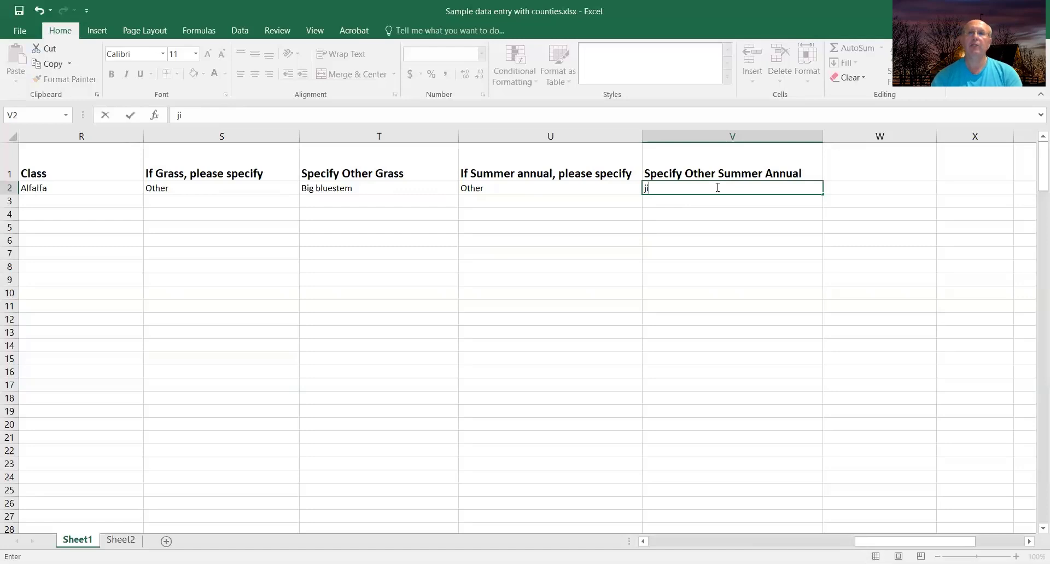